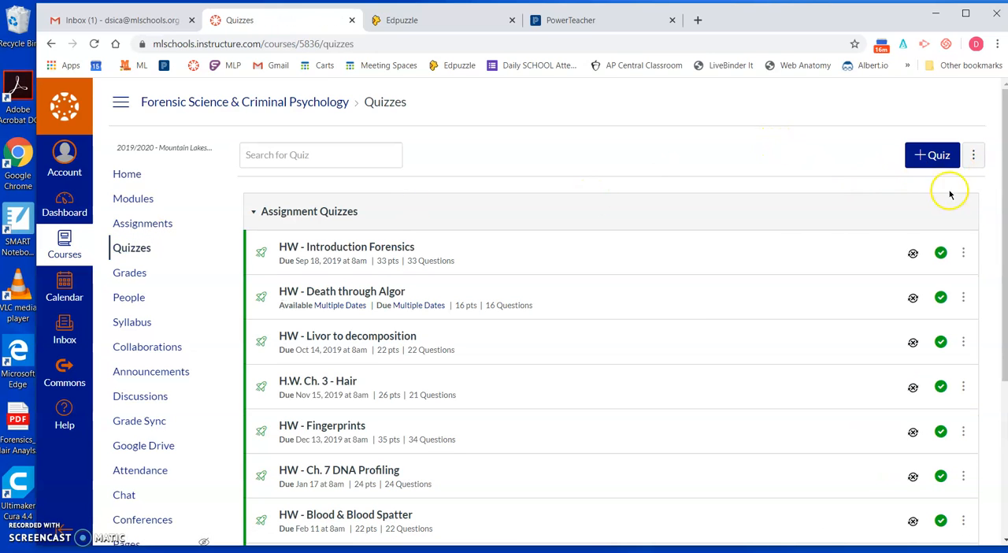
Step: Add a question bank named "Test 1 Bank" to the course's question banks
left_click(973, 156)
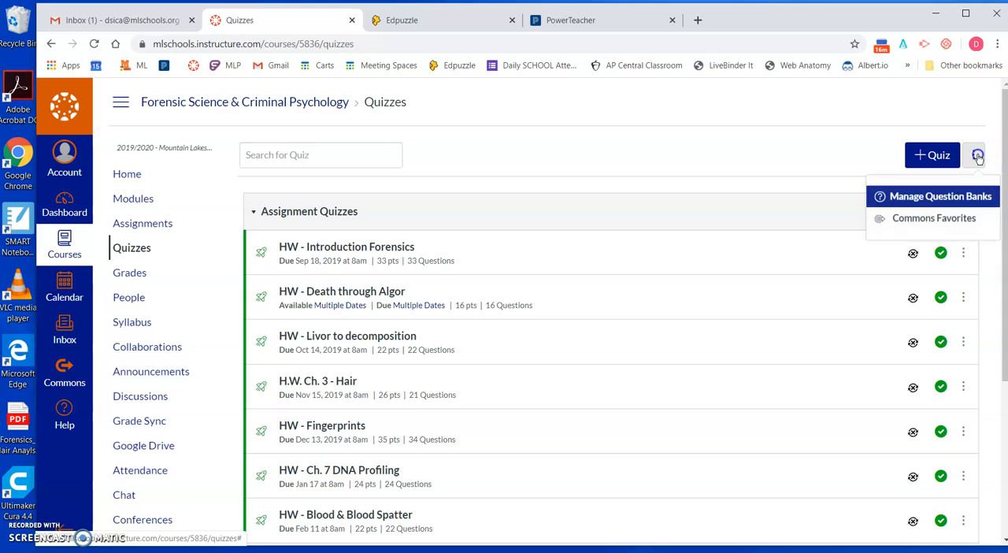
left_click(945, 198)
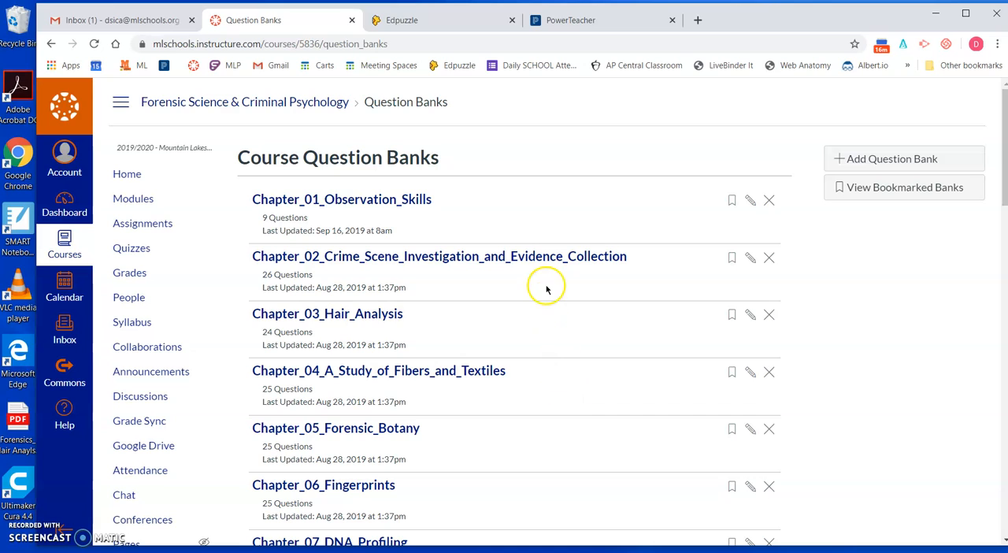
left_click(877, 160)
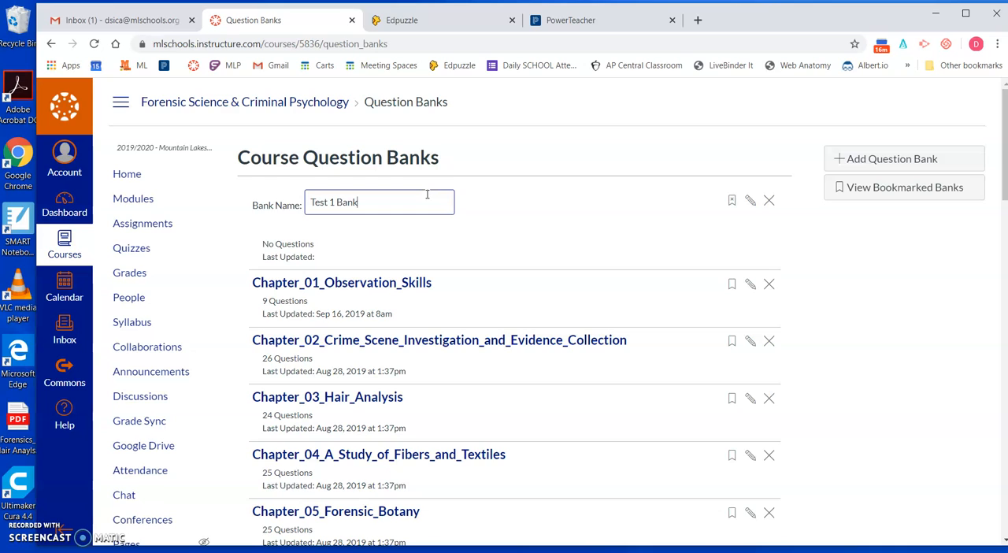
type("Test 1 Bank")
key("Return")
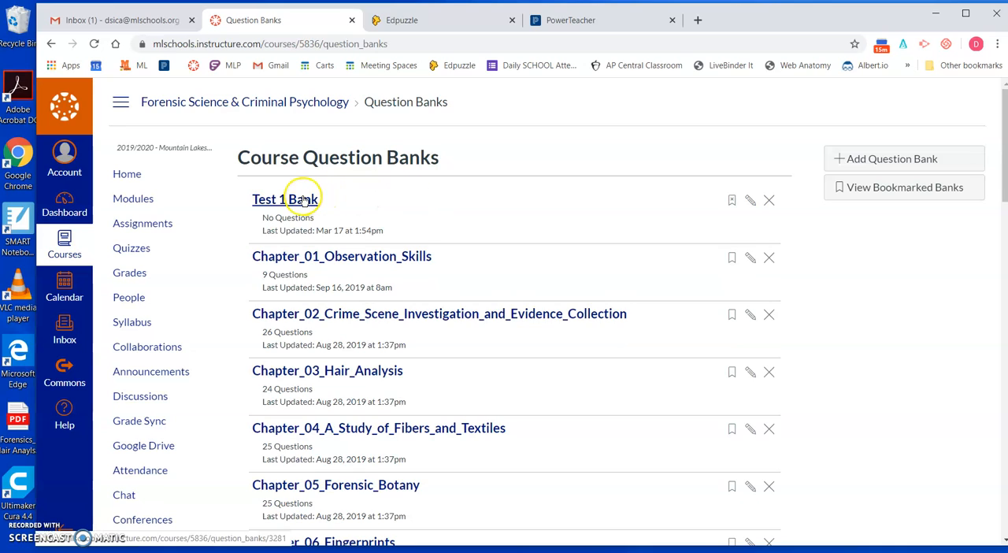
Step: Open Test 1 Bank with question details shown and start a multiple-choice question reading "Test Q 1:"
left_click(304, 201)
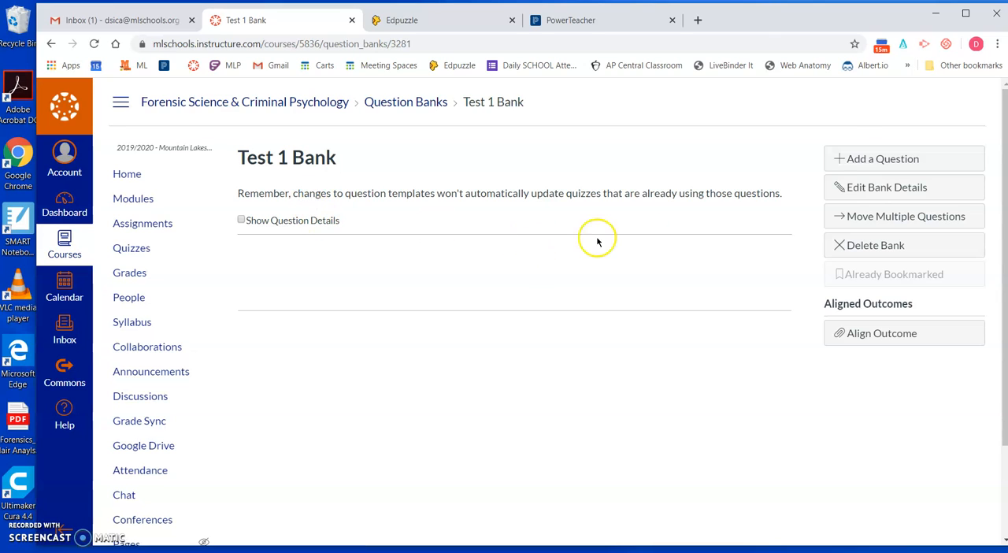
left_click(242, 221)
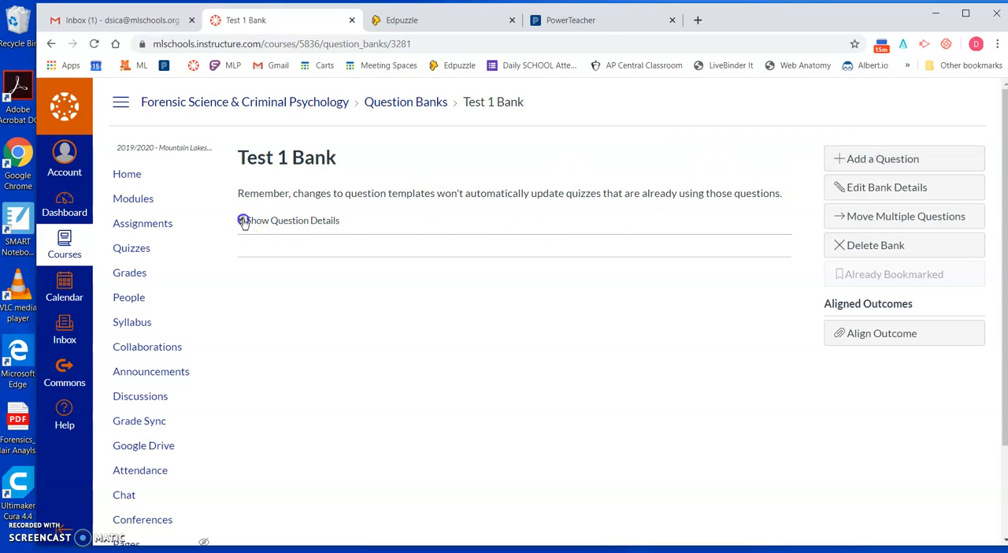
left_click(866, 156)
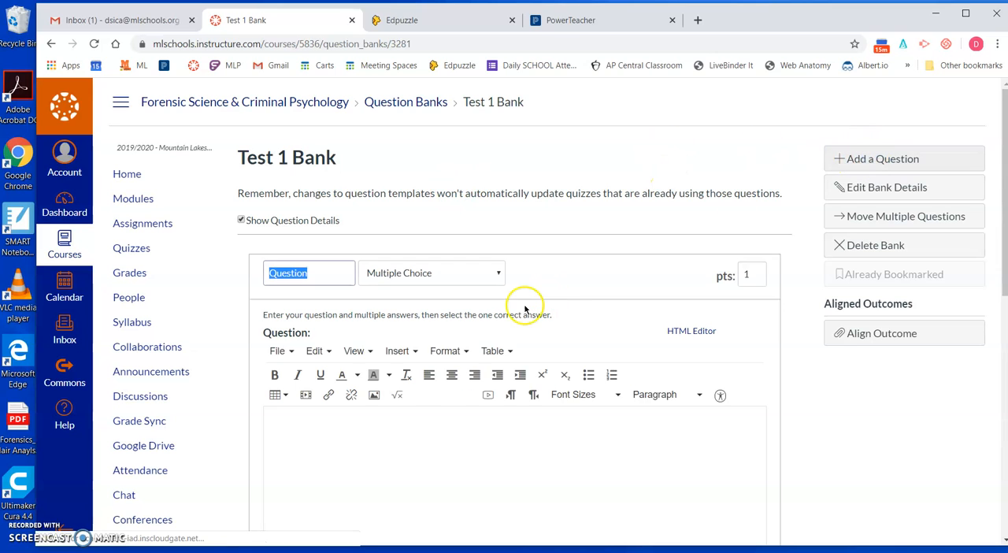
scroll(594, 327, "down", 1)
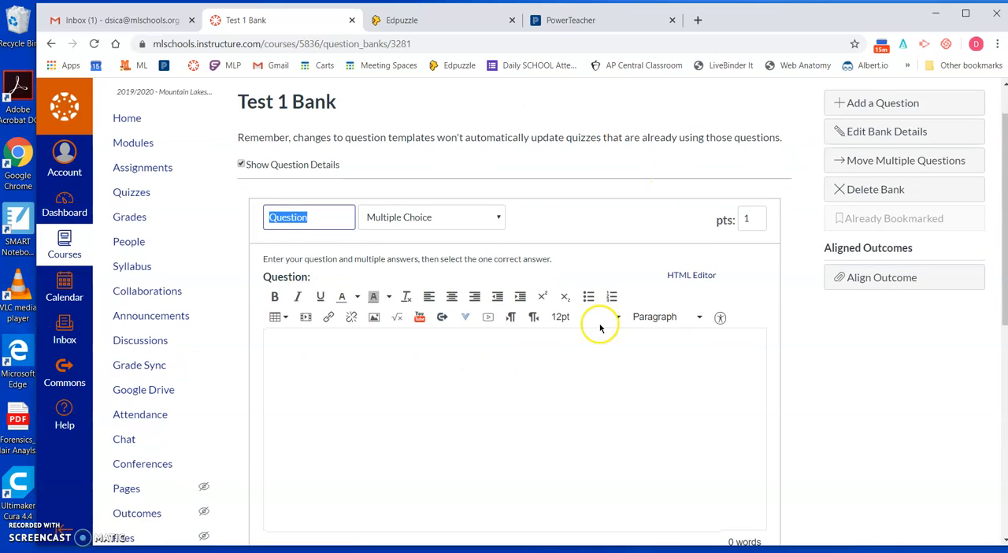
left_click(485, 397)
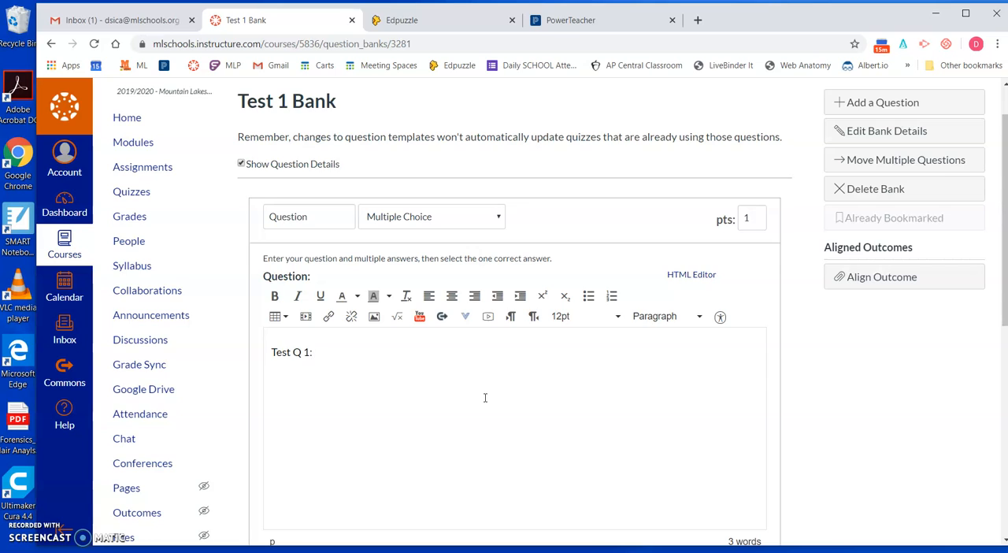
Step: Mark the third answer as the correct one and set its text to 122
scroll(485, 398, "down", 3)
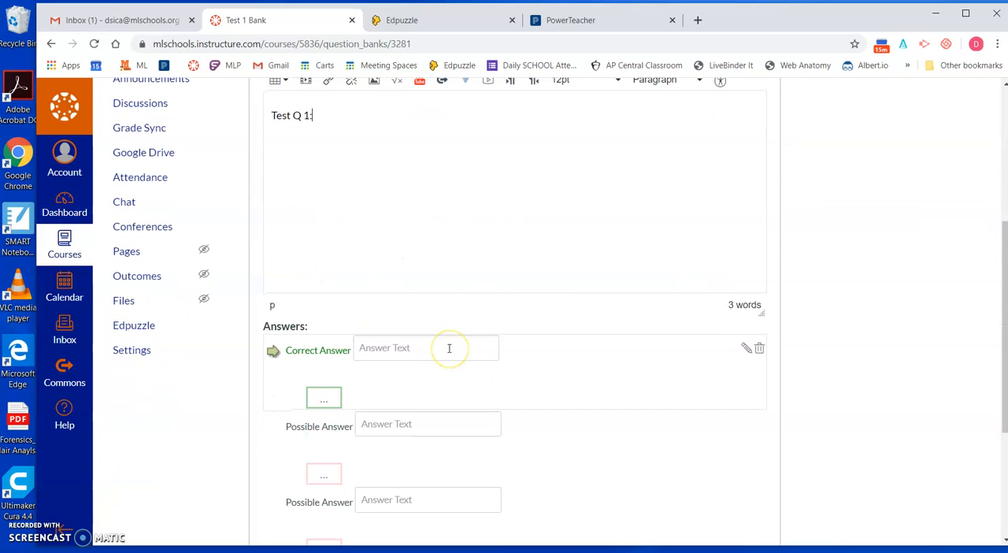
scroll(448, 347, "down", 1)
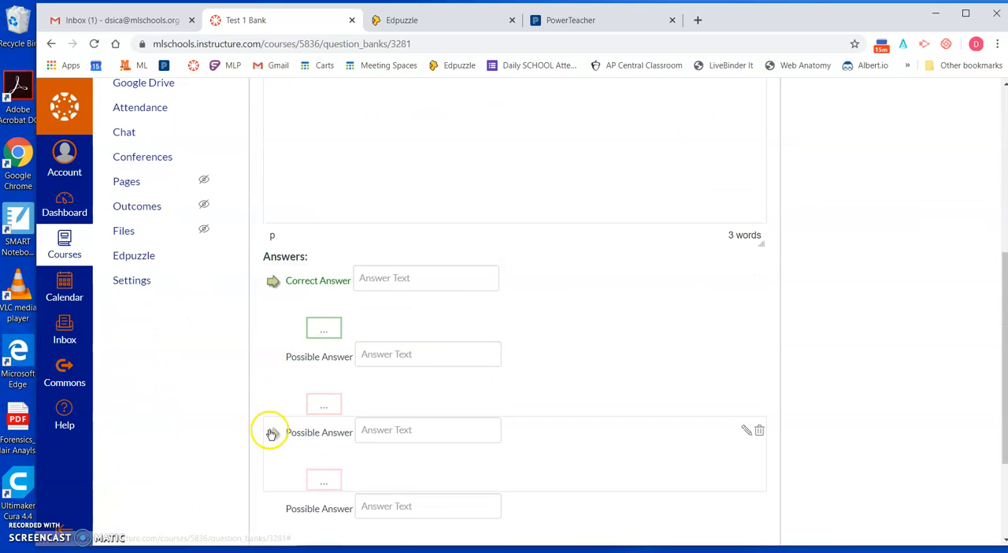
left_click(272, 432)
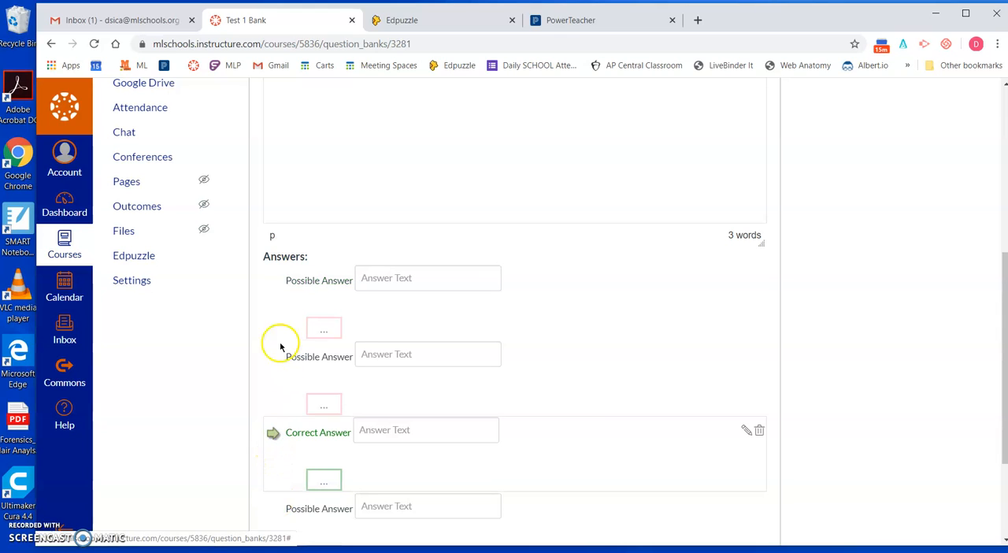
left_click(381, 433)
type("1")
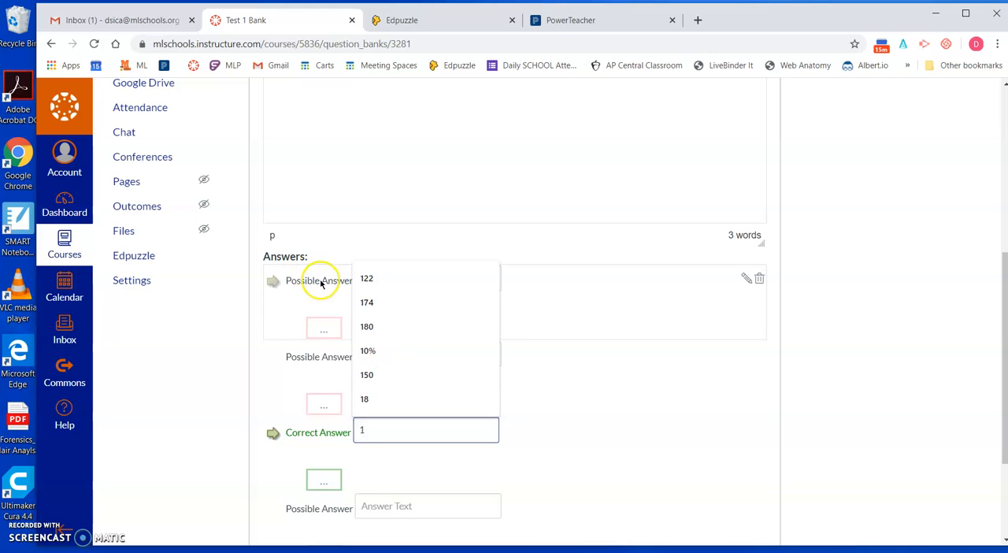
left_click(368, 279)
Step: Fill the first two possible answers with 237 and 144, and save the question
left_click(371, 279)
type("237")
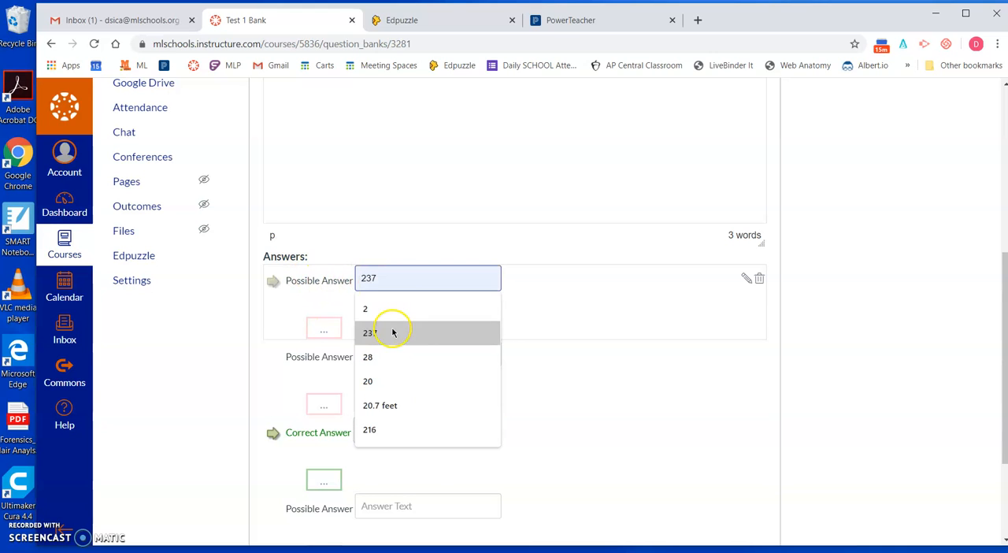
left_click(388, 332)
left_click(391, 349)
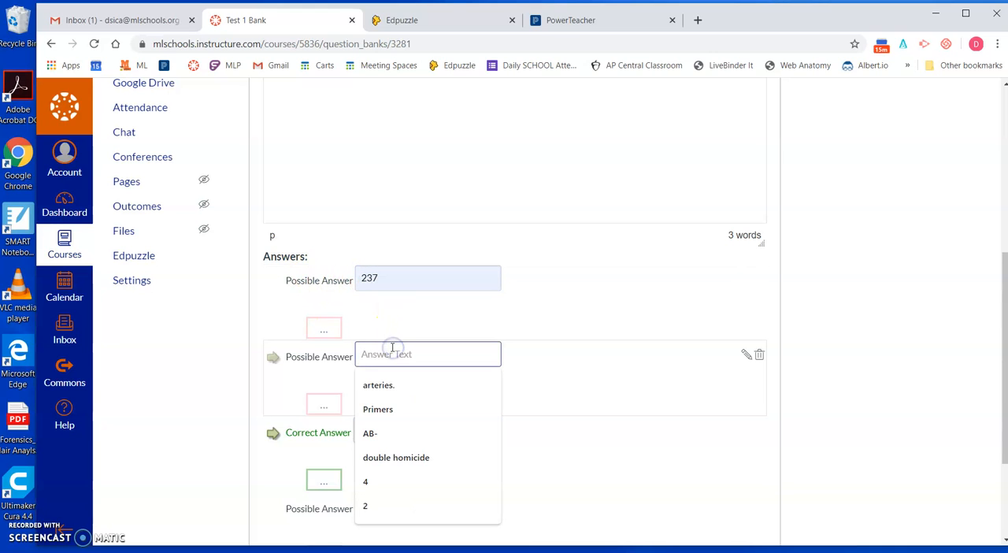
type("144")
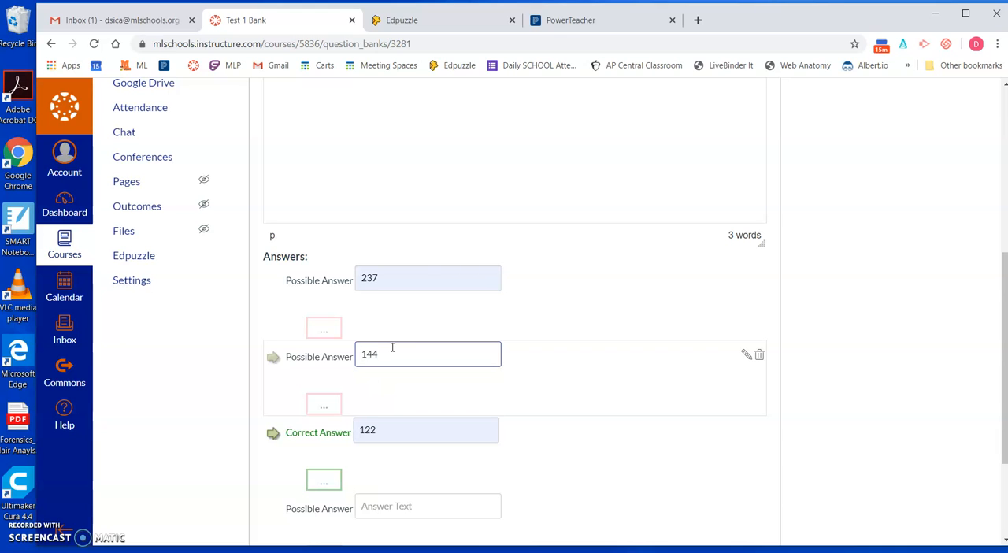
left_click(819, 447)
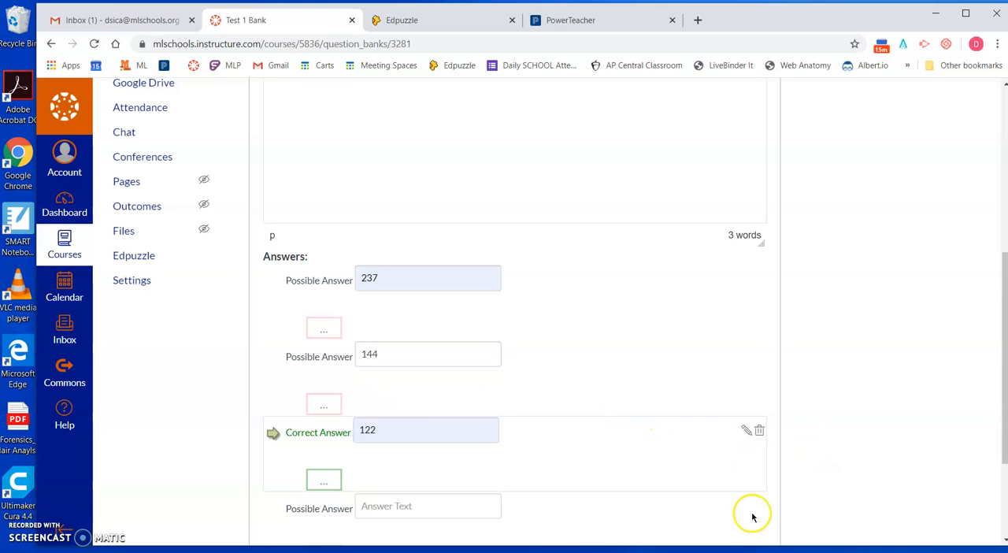
scroll(822, 485, "down", 2)
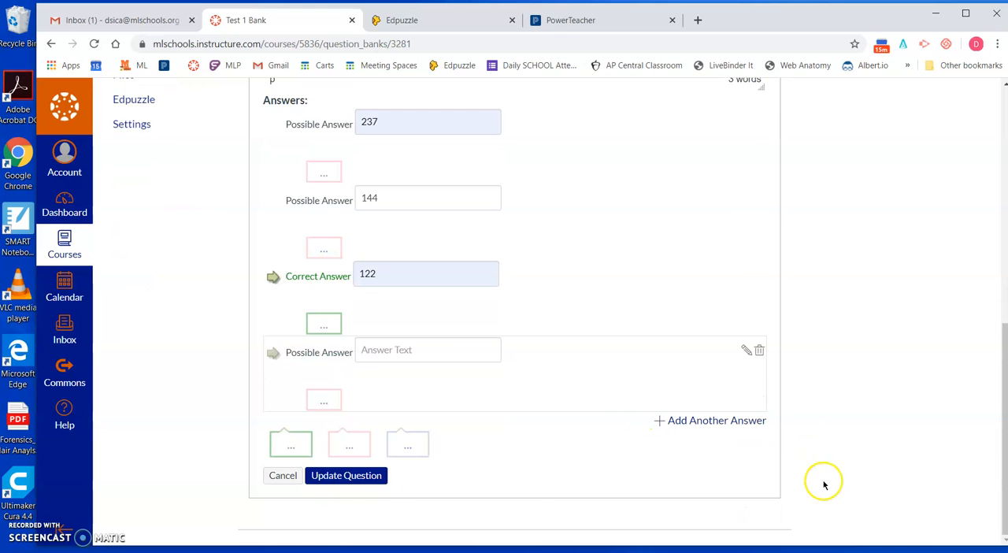
left_click(367, 480)
Step: Reopen the saved question to check its point value and answers, and update it without edits
scroll(435, 408, "up", 2)
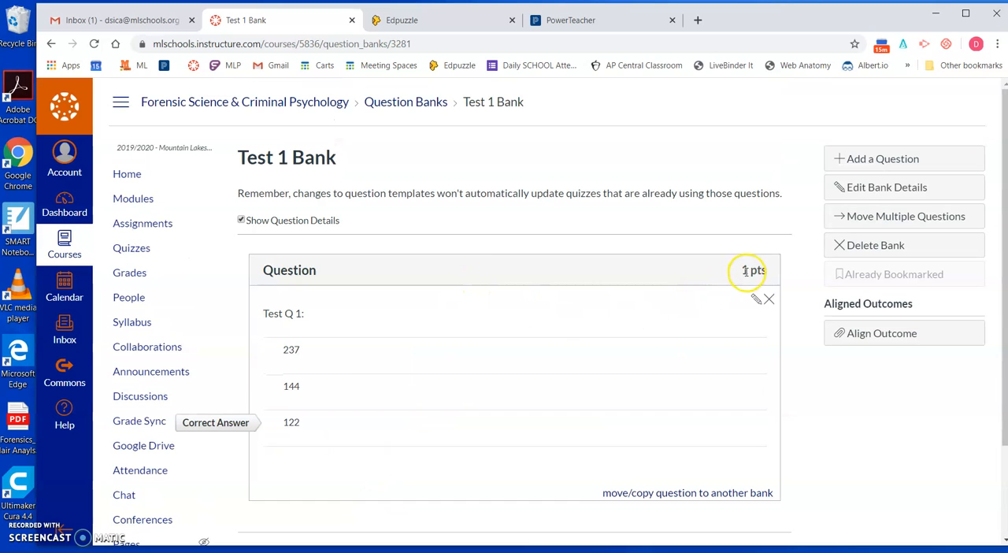
left_click(756, 300)
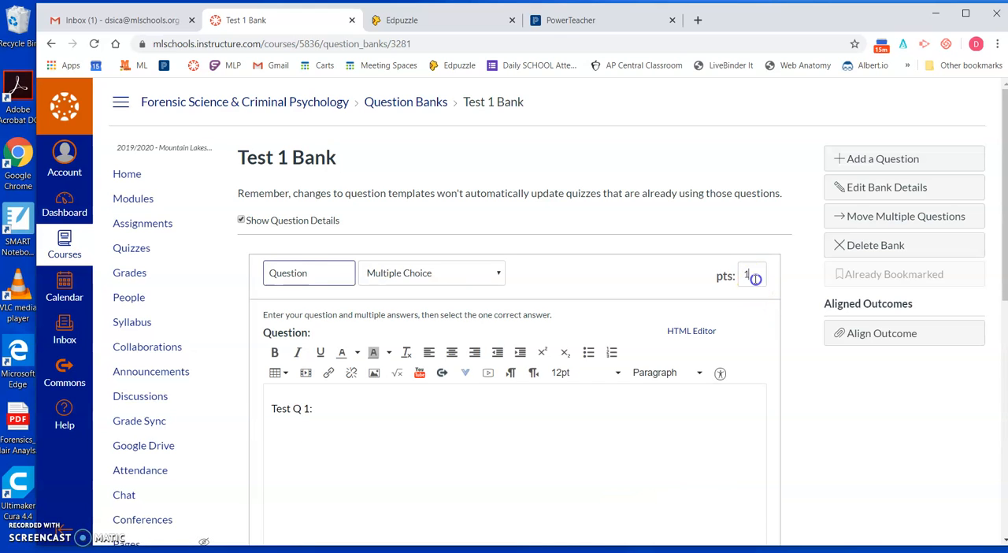
left_click(755, 278)
left_click(662, 256)
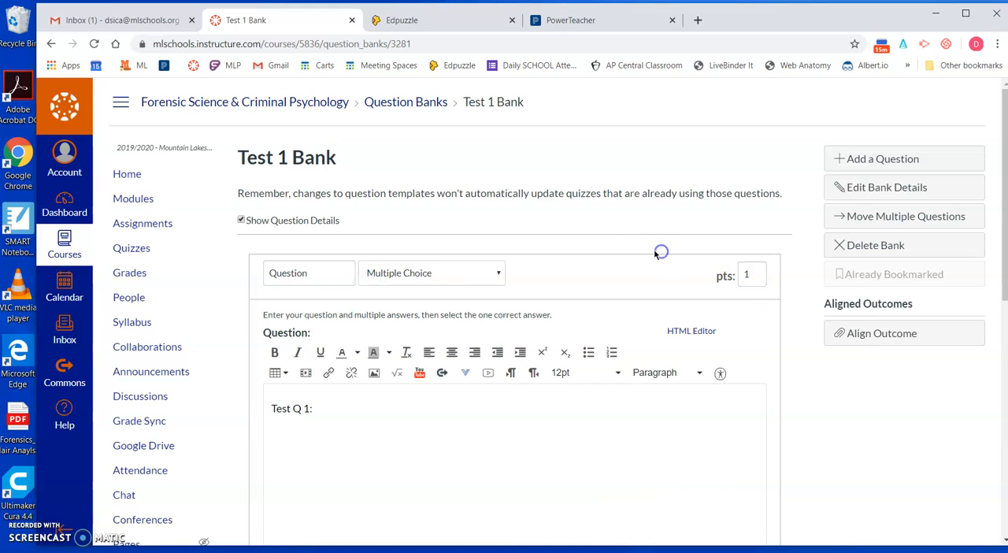
scroll(804, 445, "down", 3)
scroll(804, 446, "down", 3)
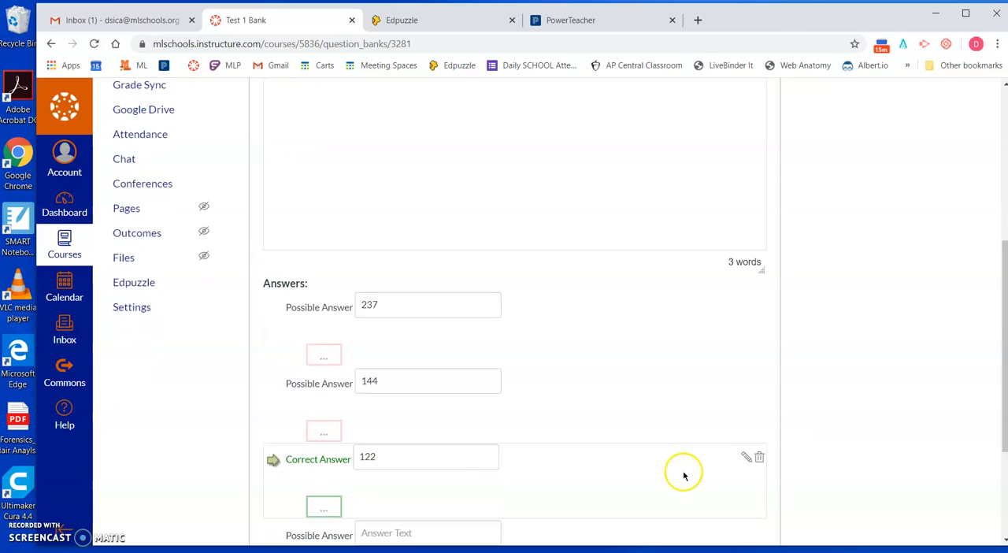
left_click(346, 476)
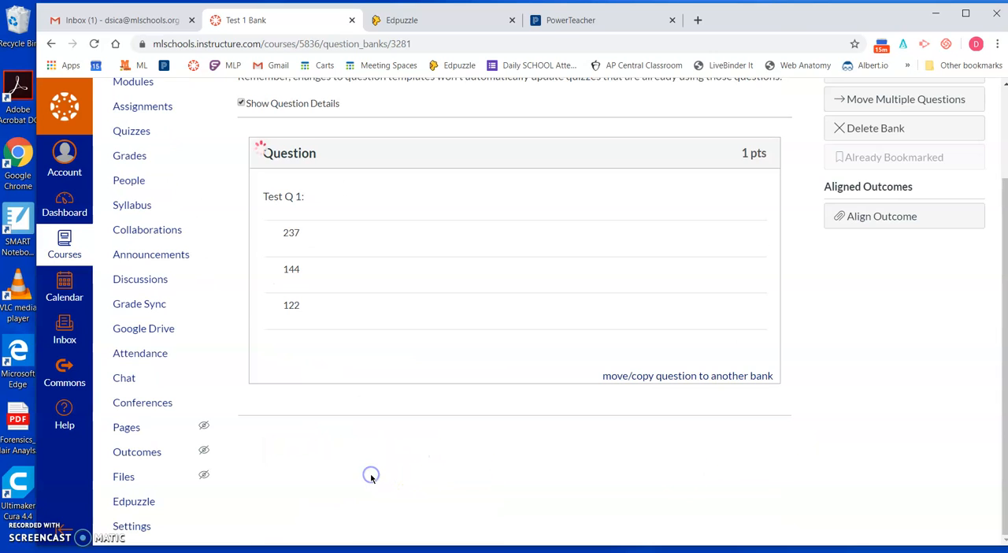
Step: Create a new quiz in the course and edit its title
scroll(411, 441, "up", 3)
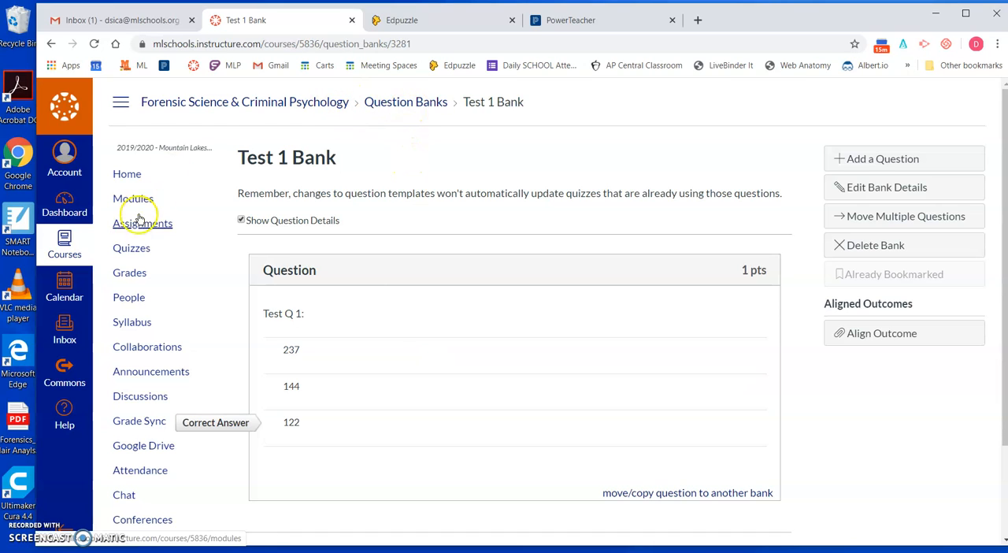
left_click(128, 248)
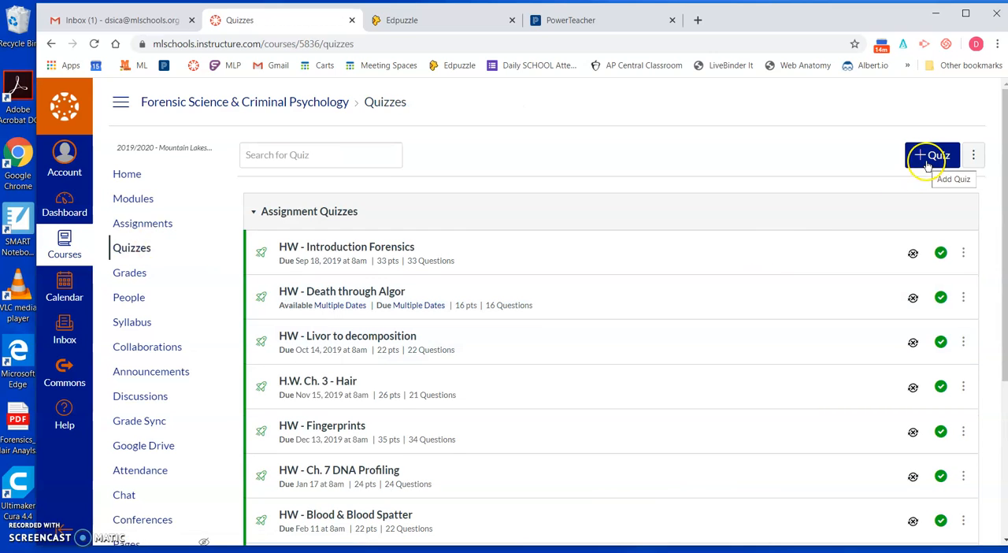
left_click(928, 161)
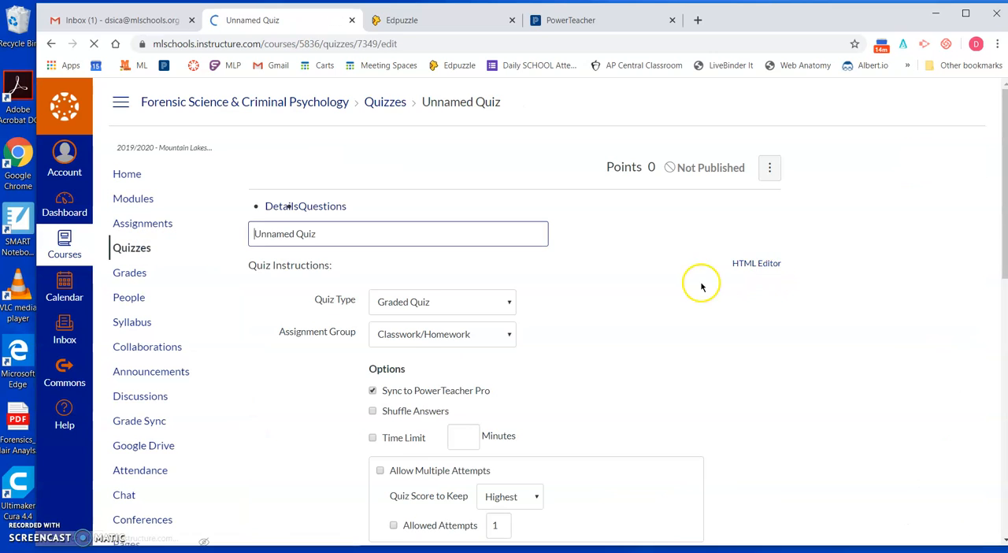
left_click(431, 246)
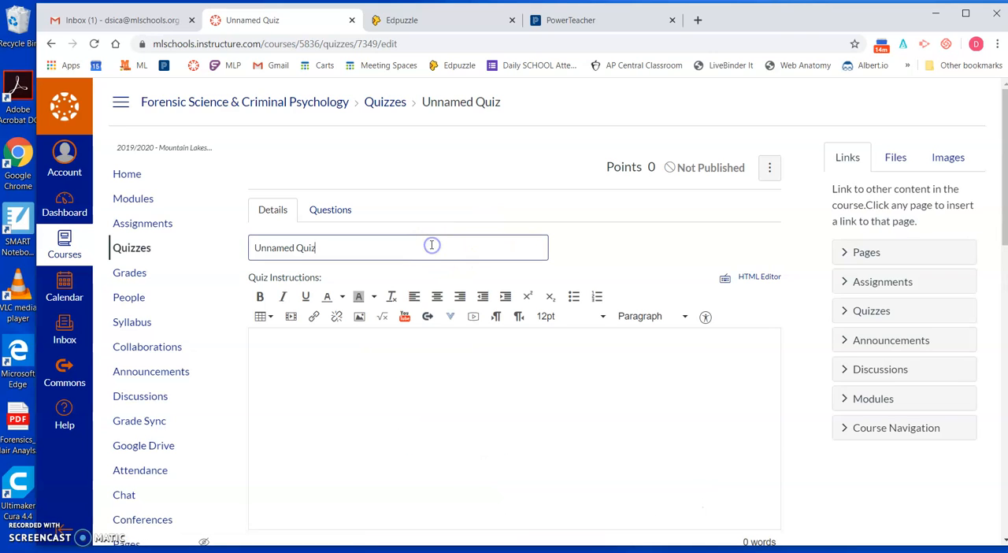
left_click(432, 243)
type("T")
Step: Examine the new quiz's instructions area, type, assignment group, options and restrictions
left_click(338, 374)
scroll(331, 374, "down", 2)
scroll(525, 373, "down", 3)
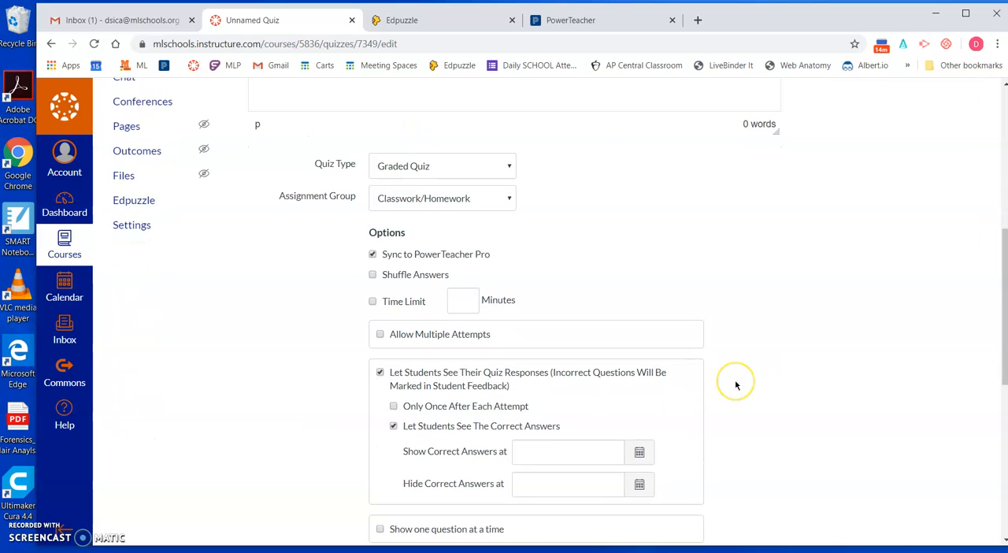
scroll(737, 383, "down", 1)
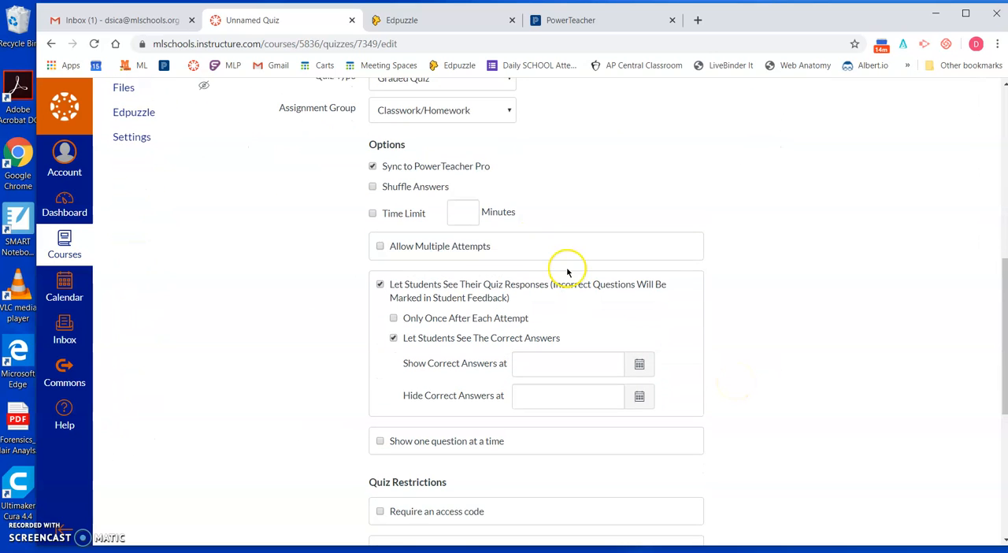
scroll(567, 267, "up", 1)
scroll(776, 341, "down", 3)
scroll(774, 339, "up", 9)
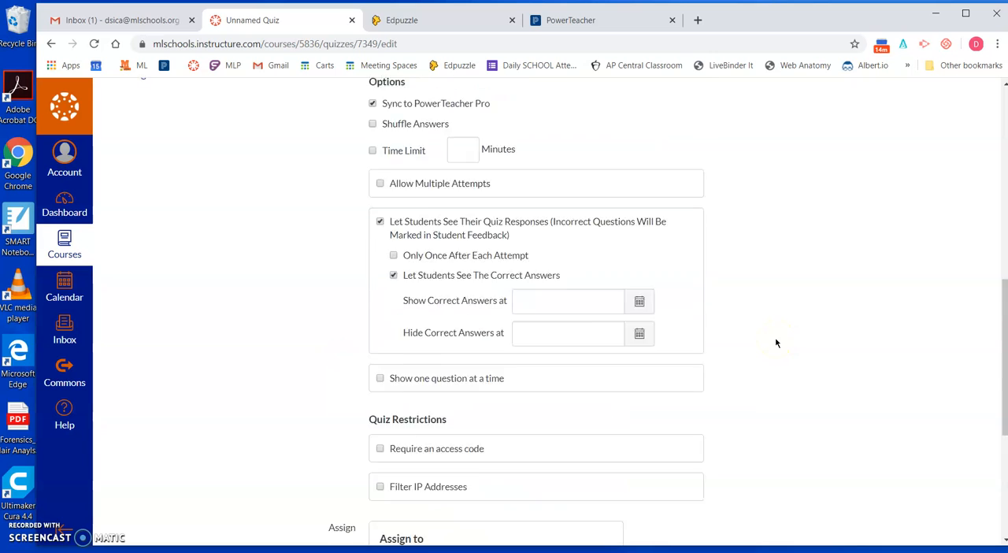
Step: Add the Test Q 1 question from Test 1 Bank to the quiz without assigning it to a question group
left_click(345, 192)
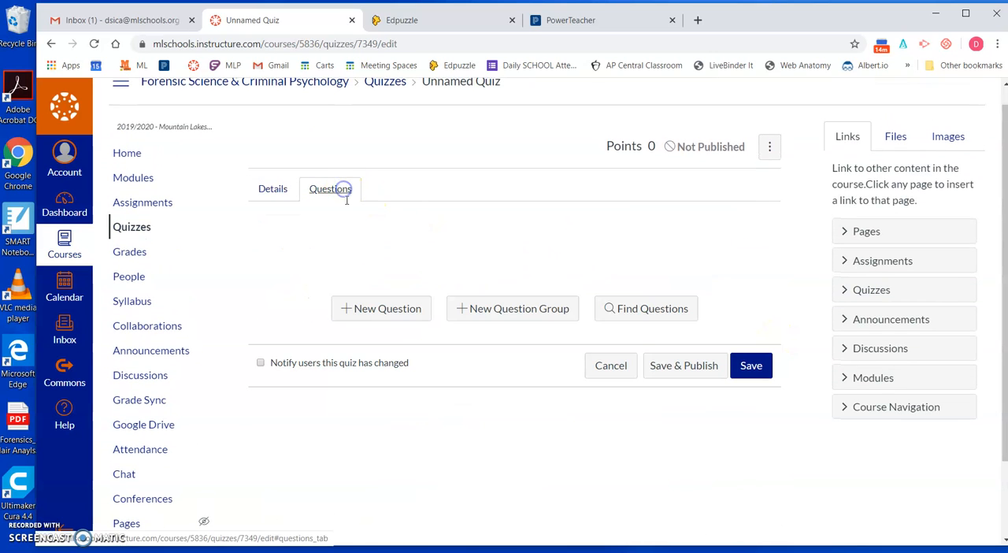
left_click(648, 311)
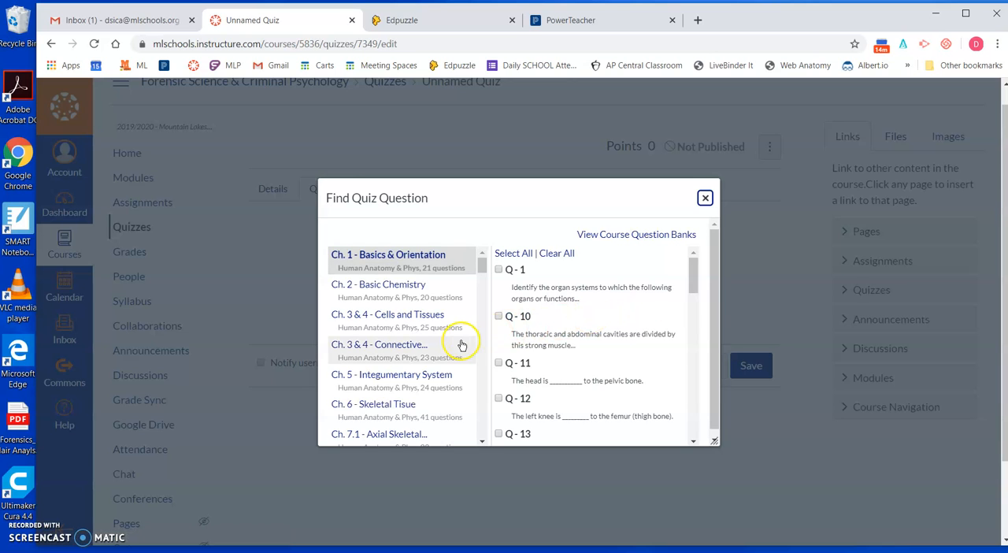
scroll(461, 345, "down", 15)
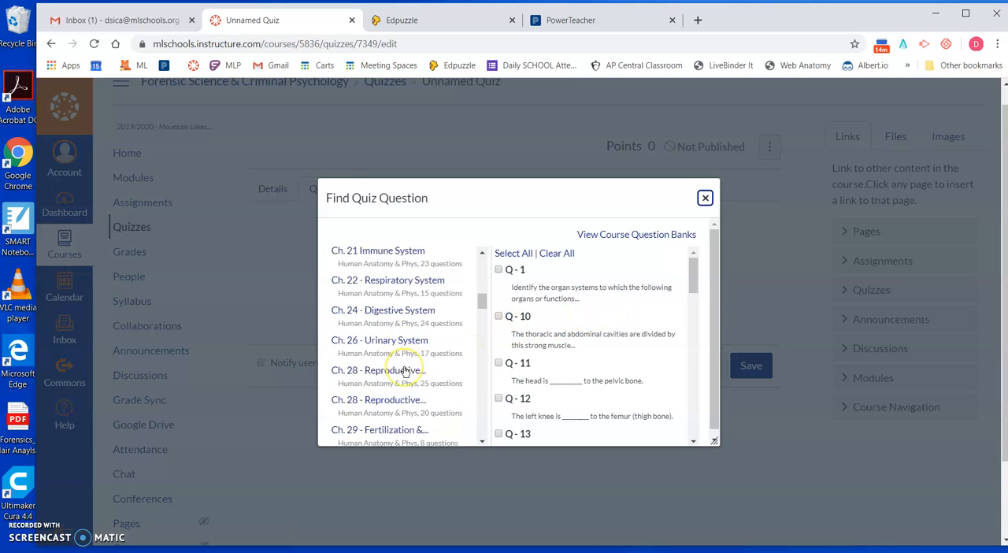
scroll(401, 369, "down", 10)
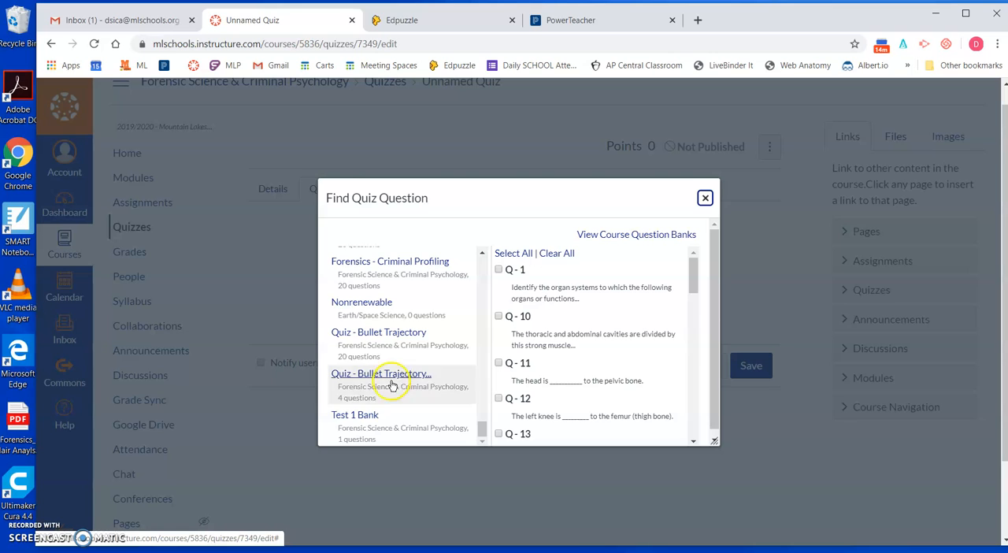
left_click(357, 419)
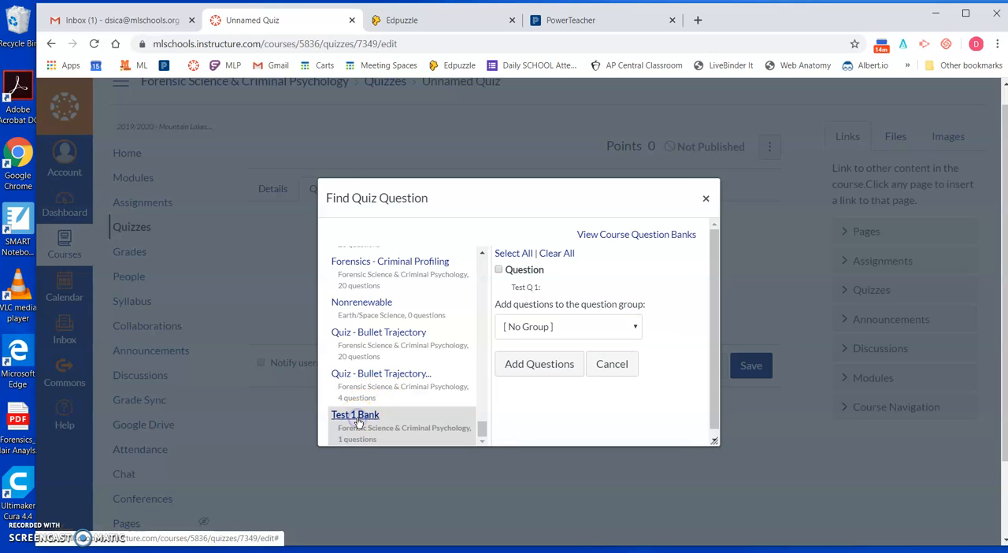
left_click(498, 271)
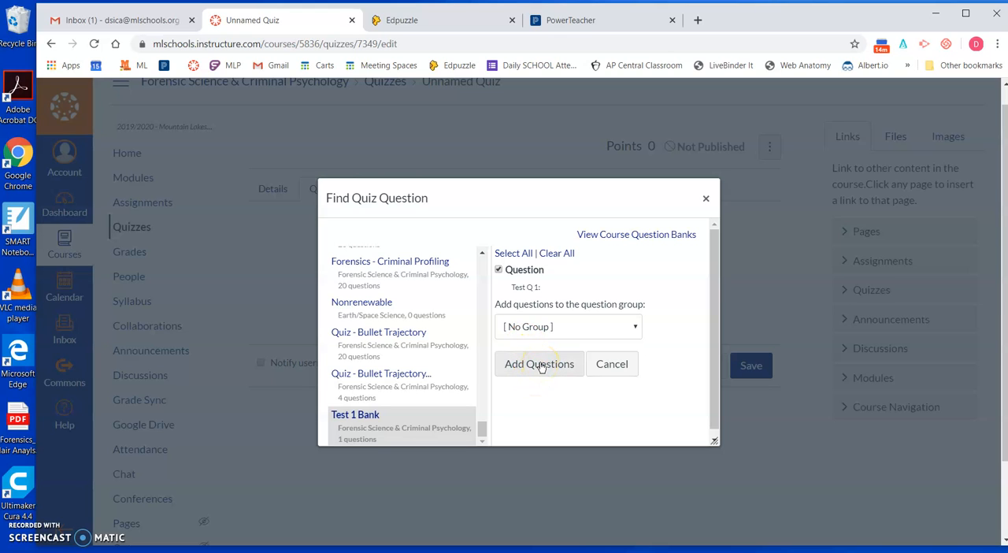
left_click(540, 364)
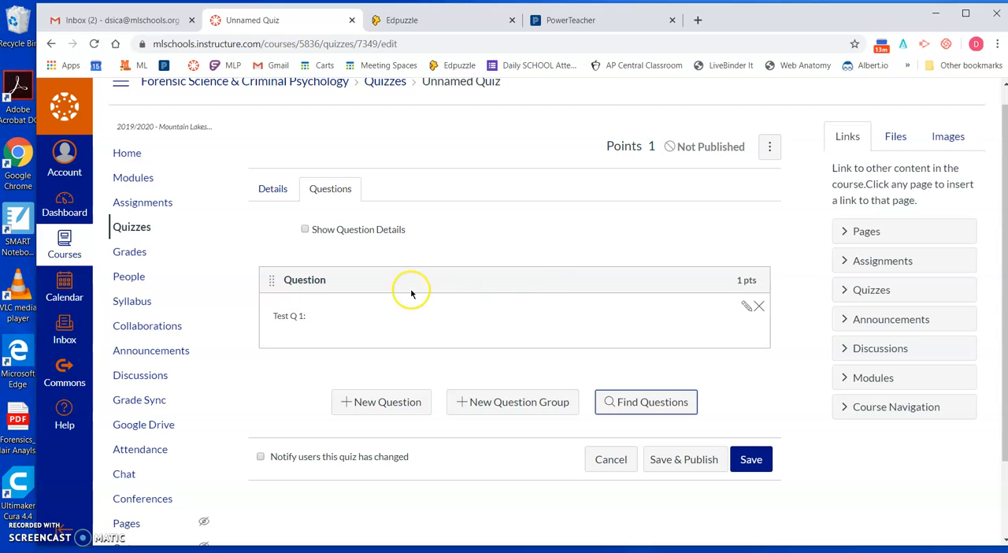
Step: Make "Q 1:" bold in the added quiz question's text and update the question
left_click(748, 308)
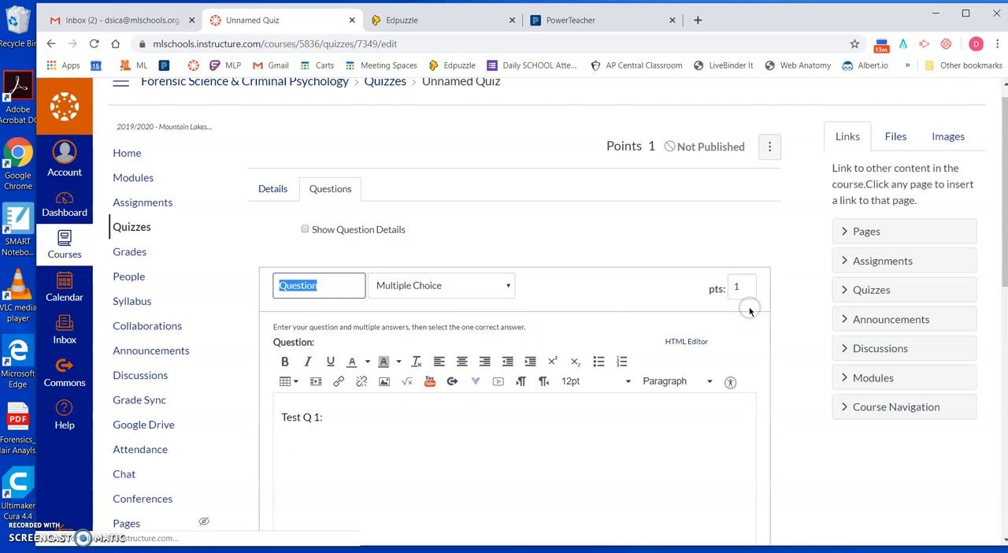
left_click(386, 417)
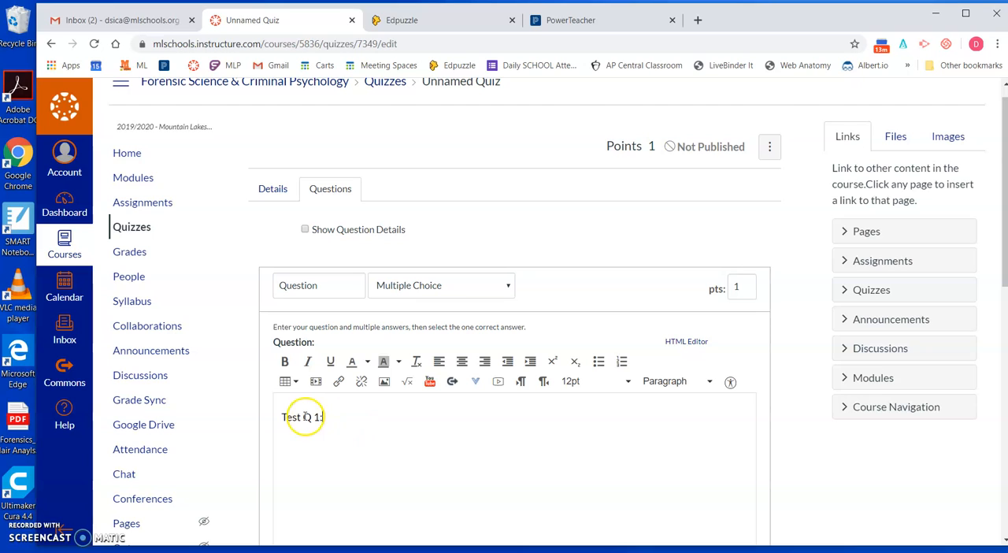
left_click_drag(321, 417, 292, 420)
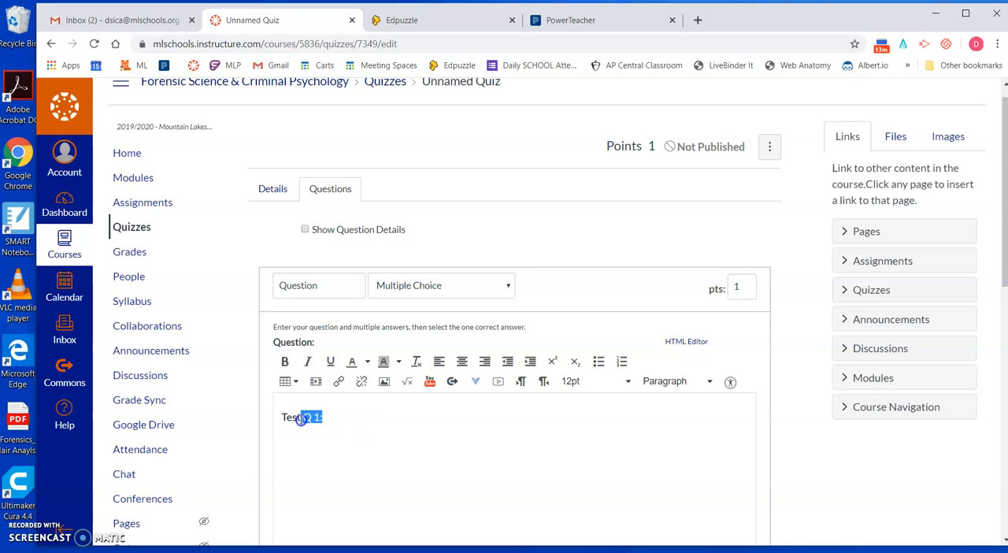
left_click(284, 362)
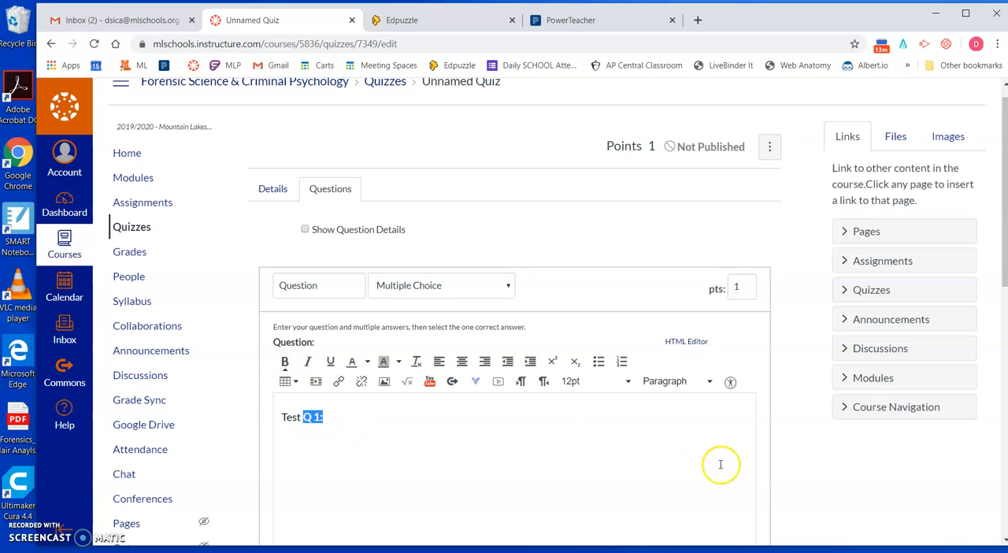
scroll(748, 488, "down", 10)
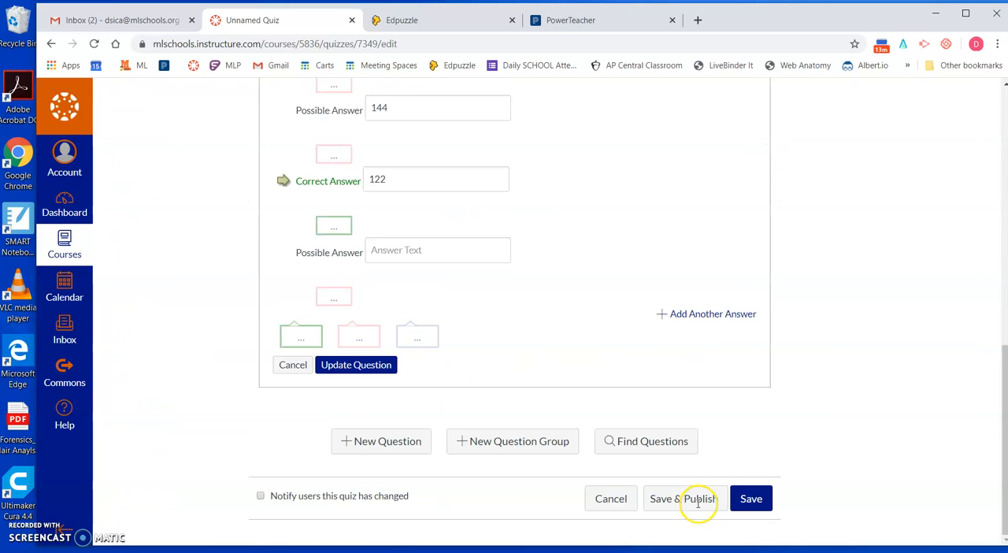
left_click(355, 364)
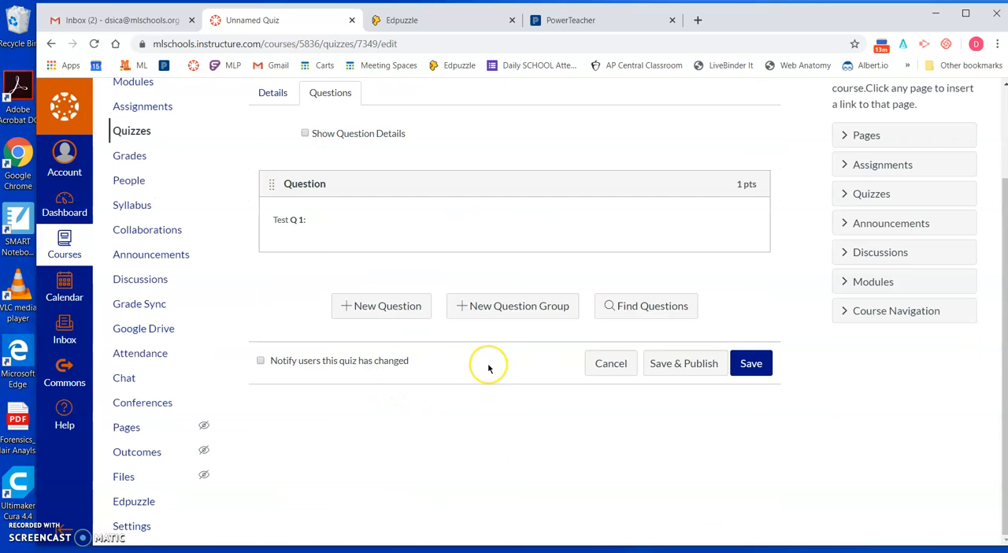
Step: Save the quiz without publishing it
scroll(474, 386, "up", 2)
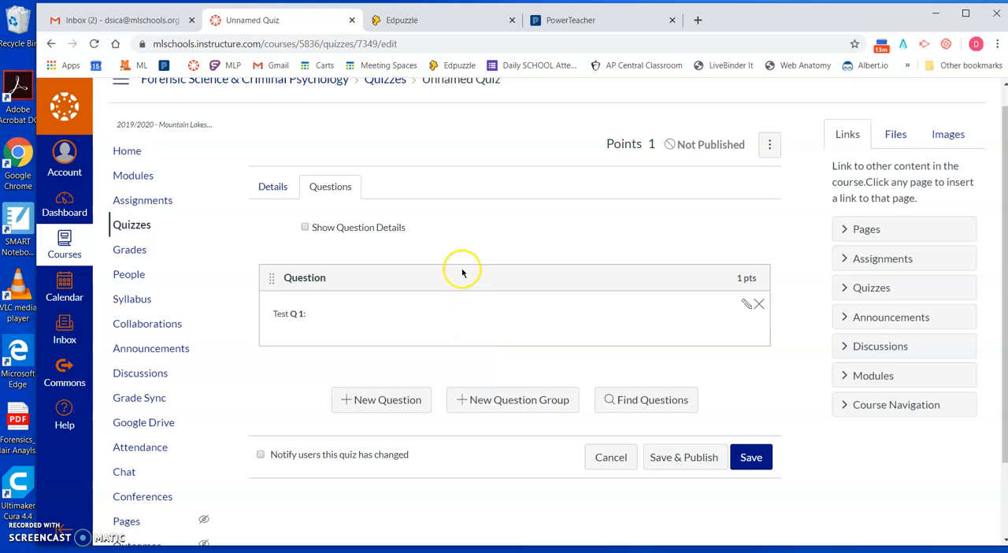
scroll(469, 217, "up", 1)
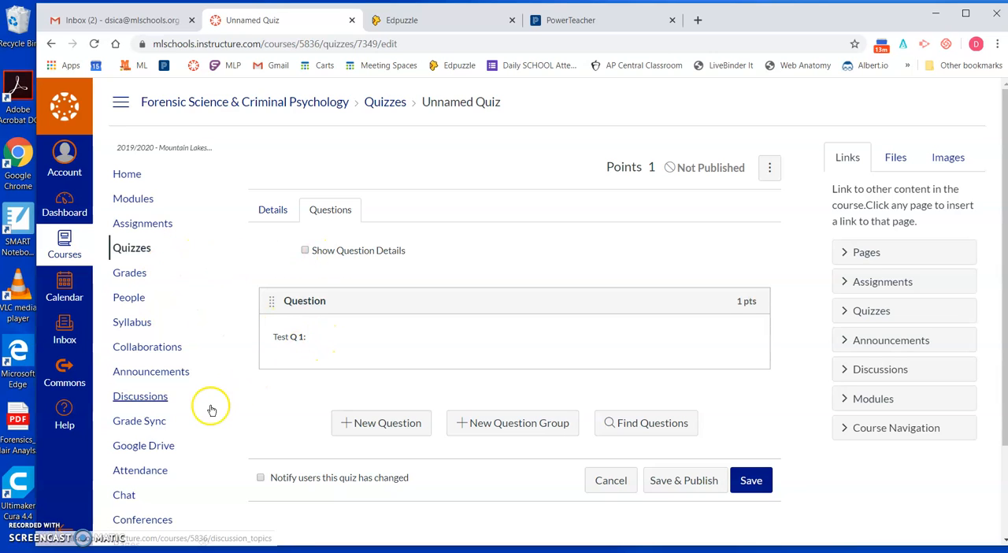
left_click(754, 482)
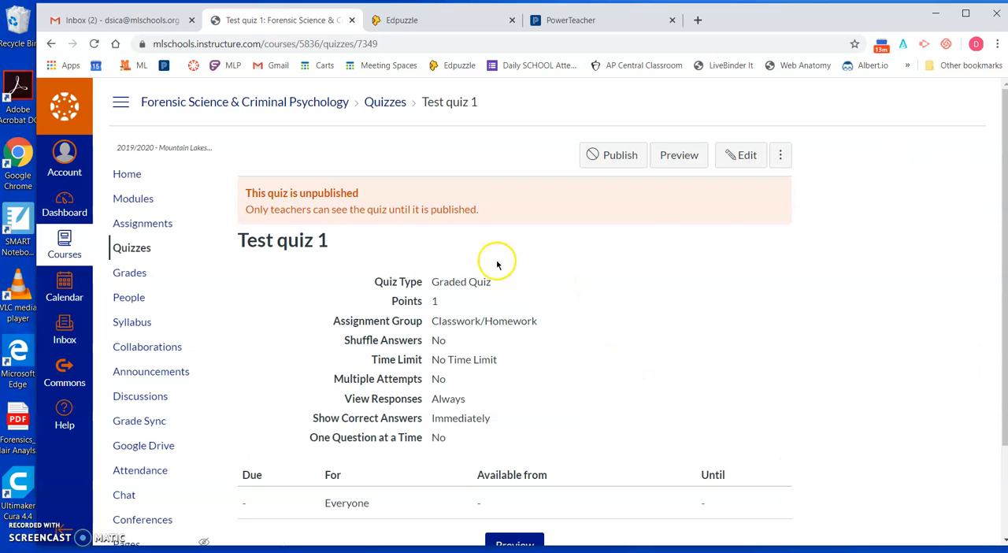
Step: Go to the course settings and start importing course content
scroll(447, 388, "down", 1)
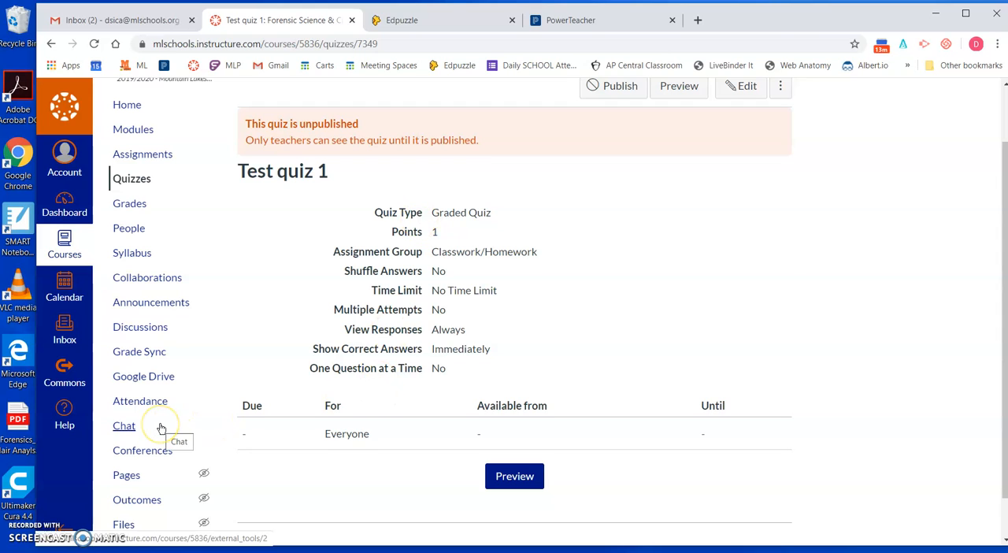
scroll(161, 429, "down", 1)
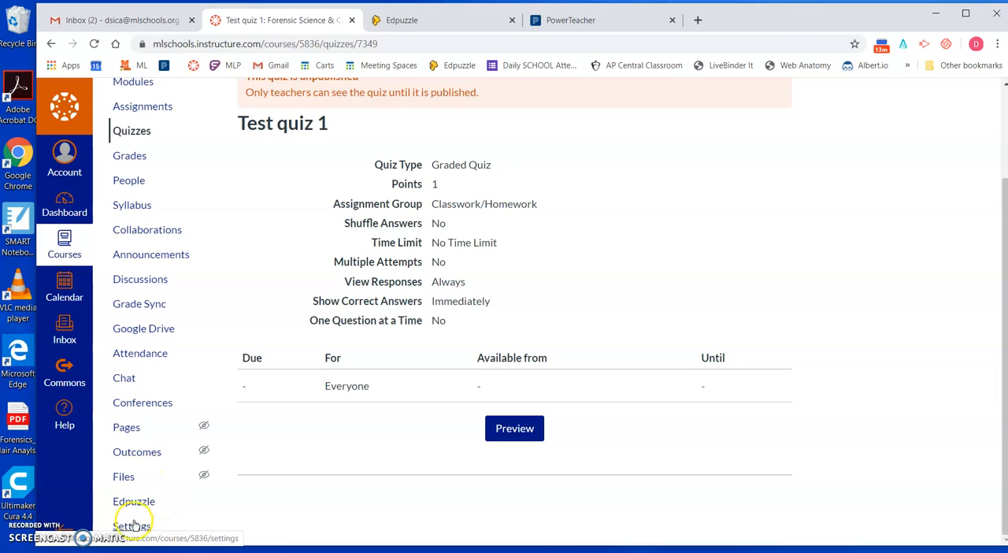
left_click(131, 526)
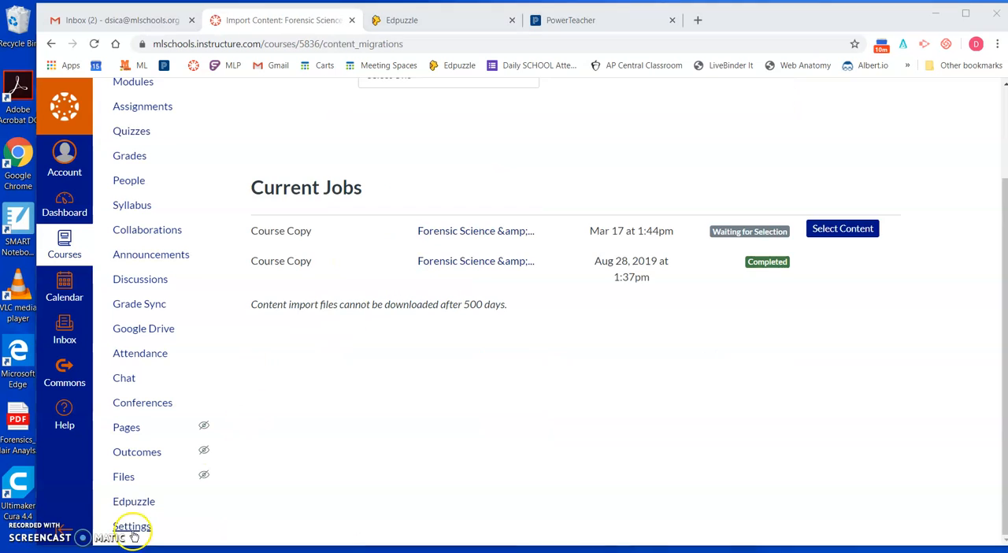
left_click(131, 528)
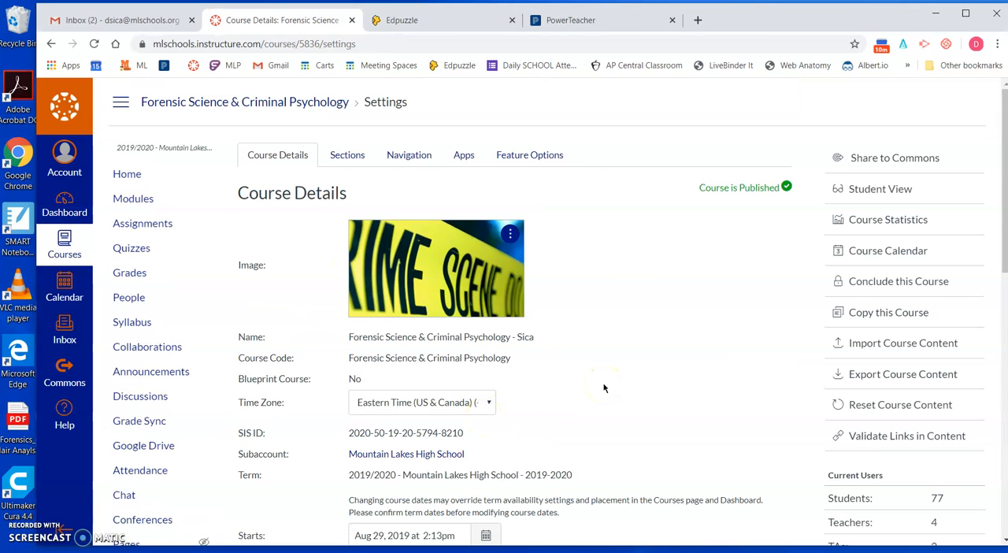
left_click(856, 345)
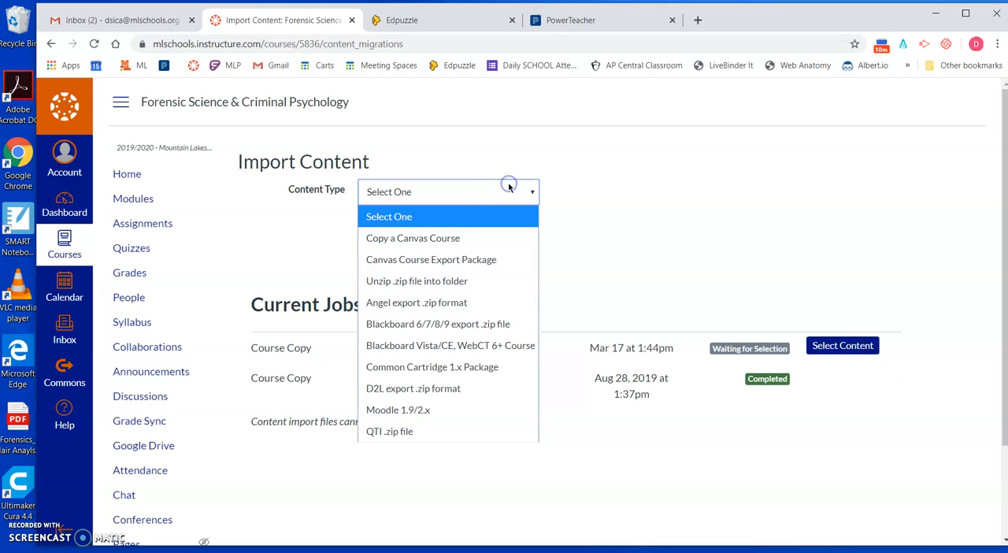
Step: Import by copying a Canvas course, choosing the 2019/2020 Forensic Science & Criminal Psychology course with specific content to select
left_click(455, 237)
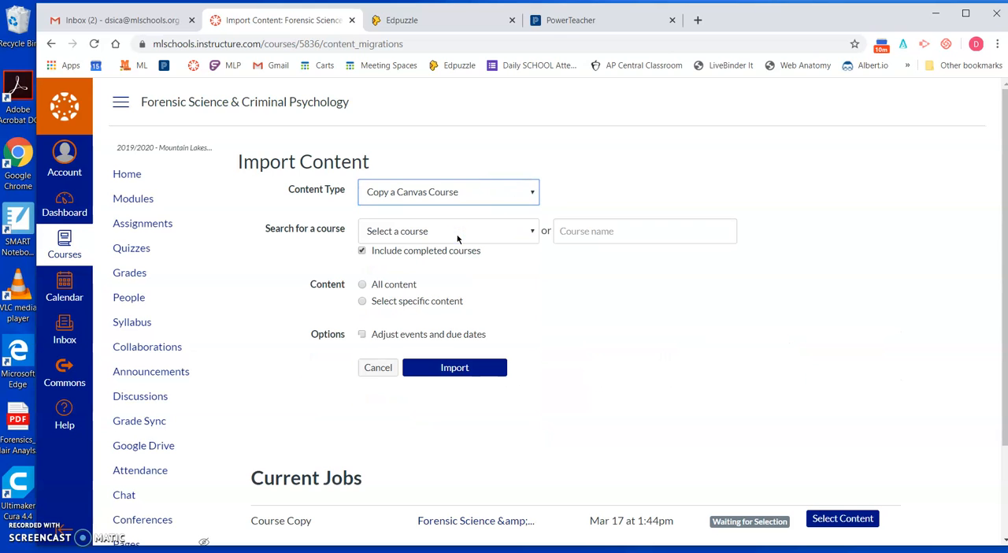
left_click(460, 235)
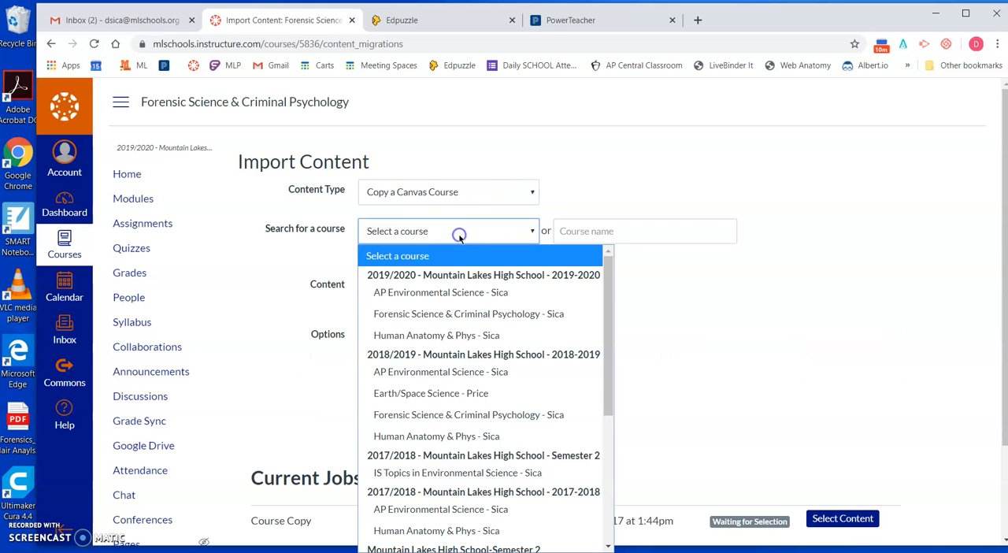
left_click(433, 313)
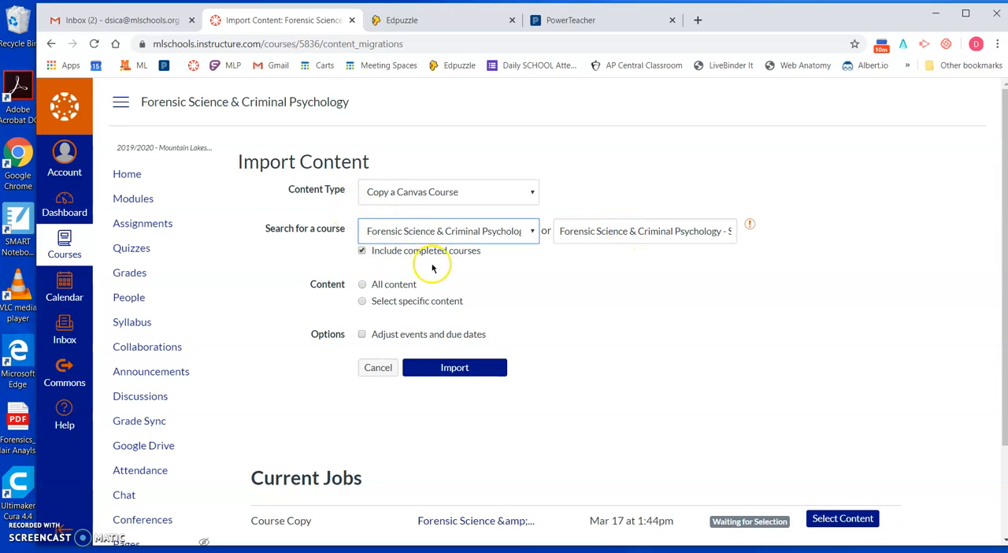
left_click(363, 303)
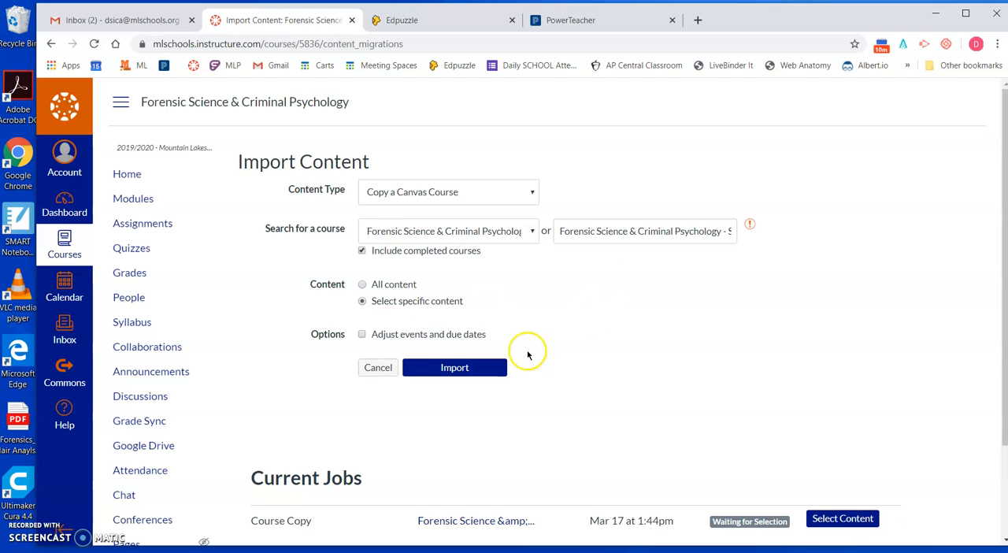
left_click(466, 368)
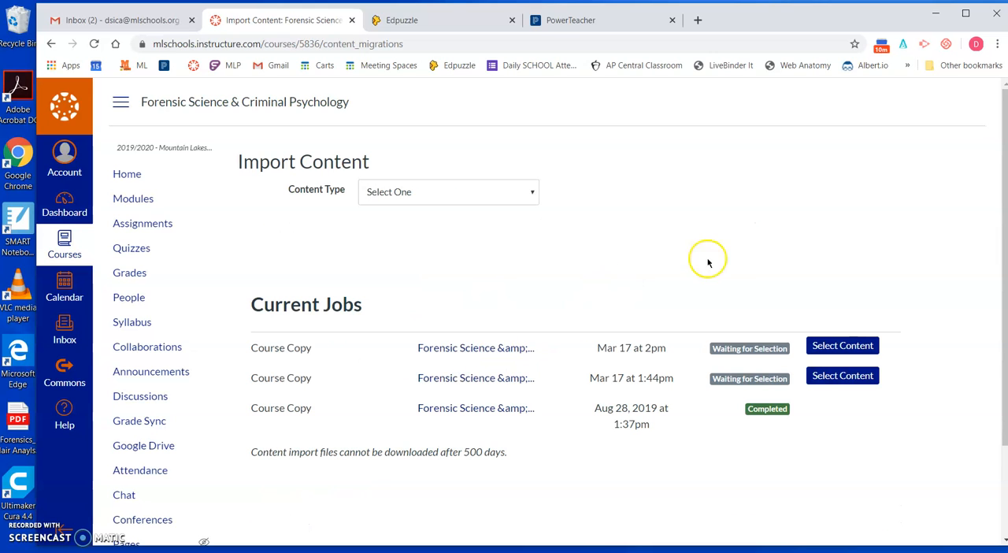
Step: Select only Test quiz 1 from the quizzes as the content for the newest course copy job, and submit the selection
left_click(837, 348)
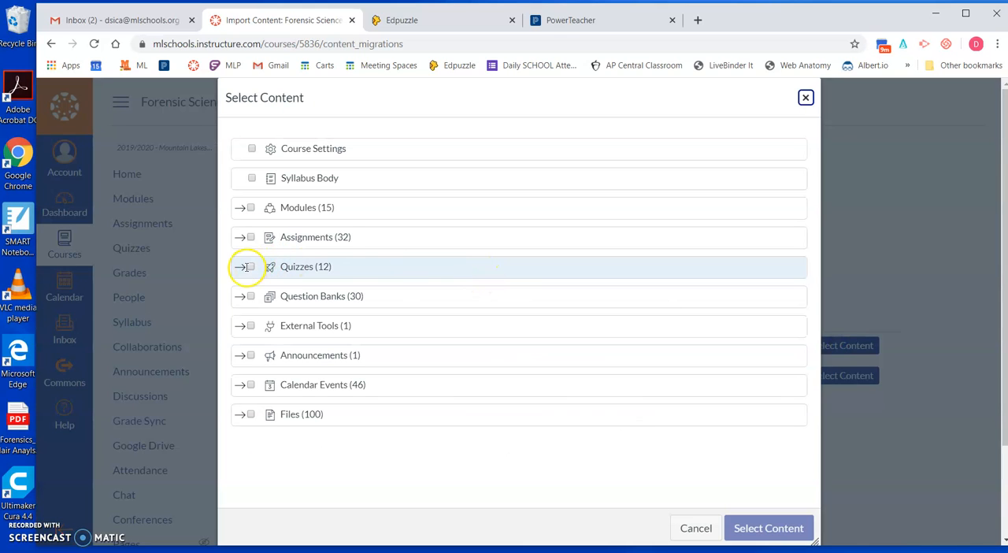
left_click(244, 268)
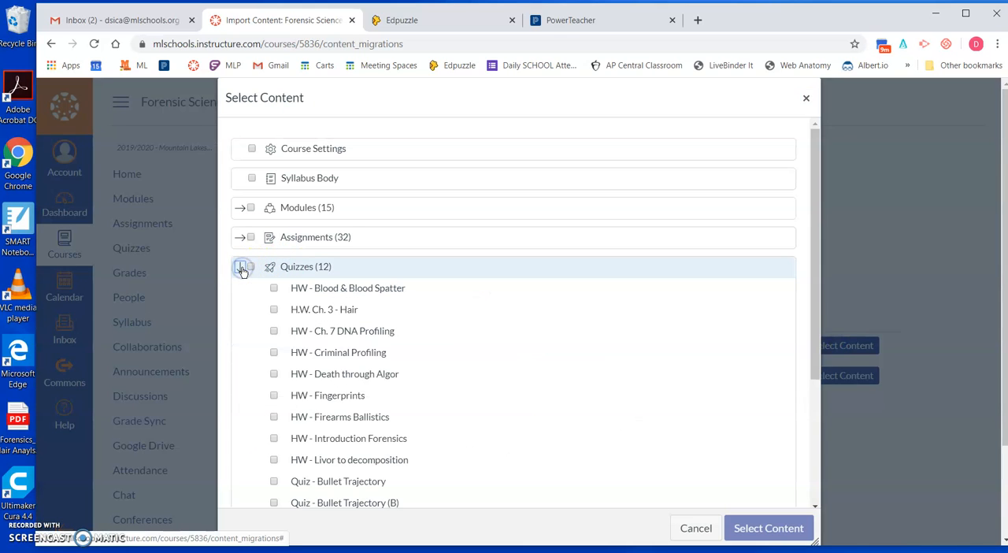
scroll(514, 397, "down", 2)
scroll(512, 400, "up", 1)
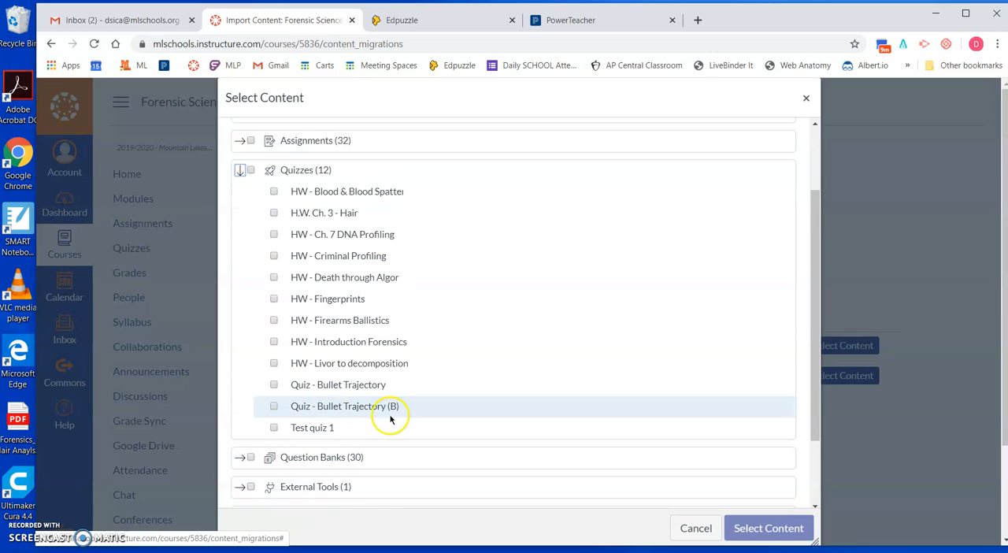
left_click(274, 428)
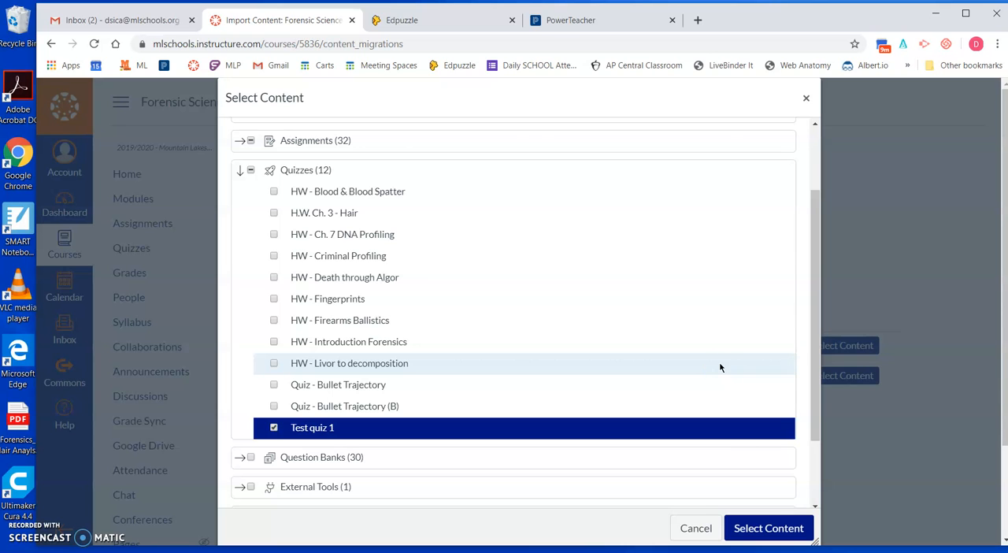
left_click(750, 526)
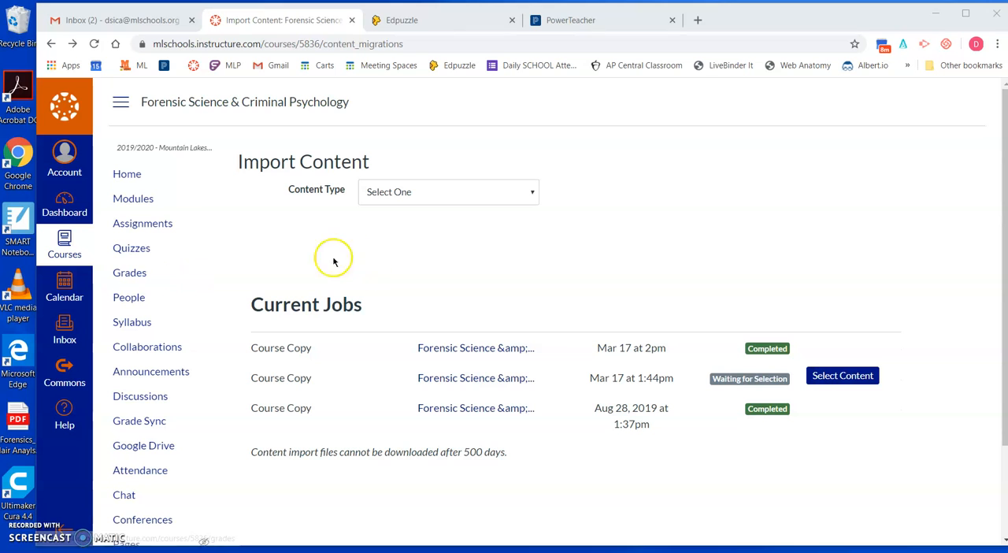
Step: Open the second Test quiz 1, last in the course's quiz list, for editing
left_click(145, 252)
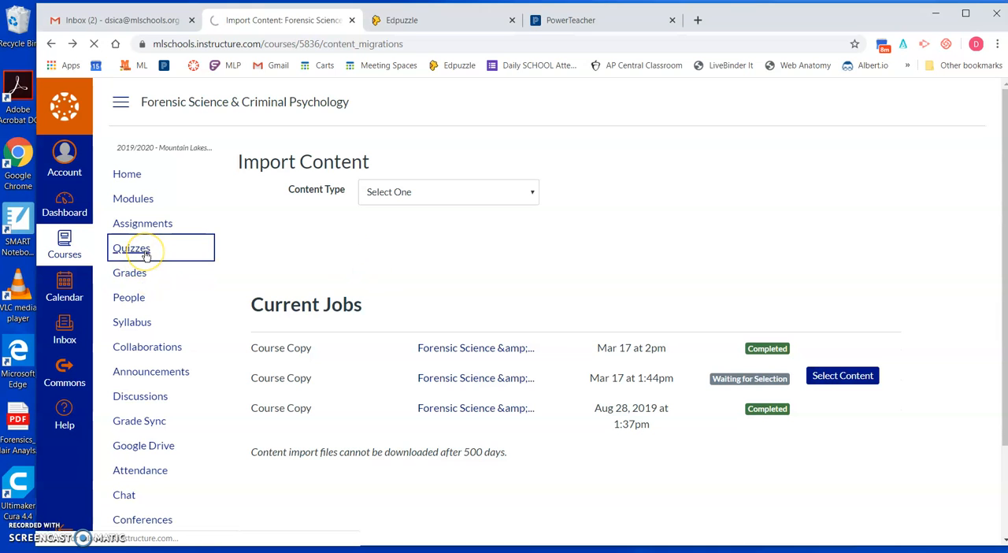
scroll(607, 363, "down", 2)
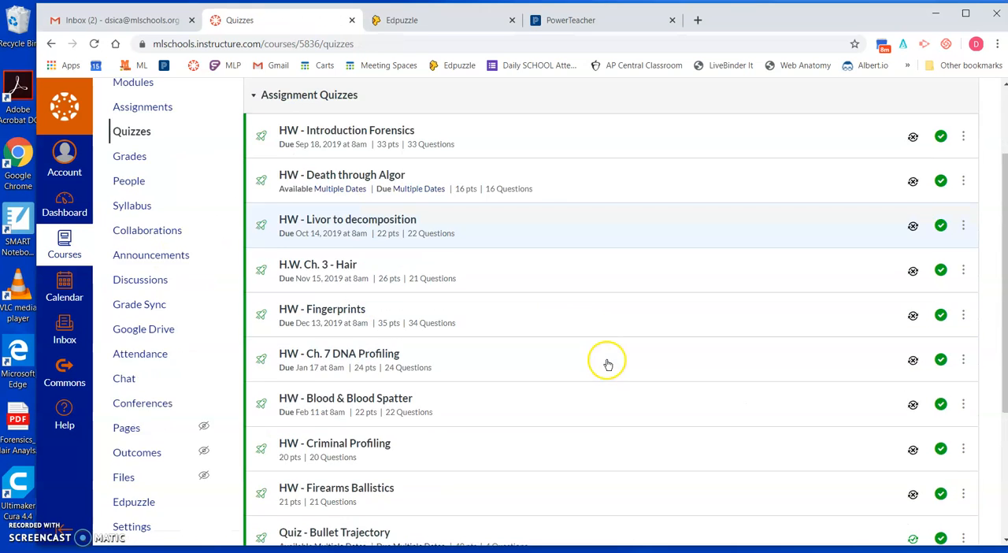
scroll(607, 364, "down", 3)
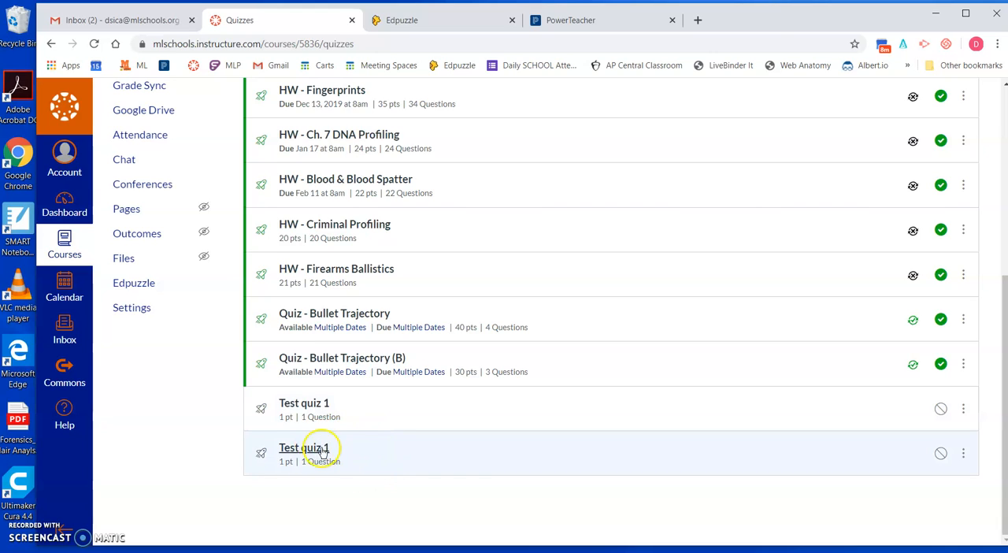
left_click(963, 453)
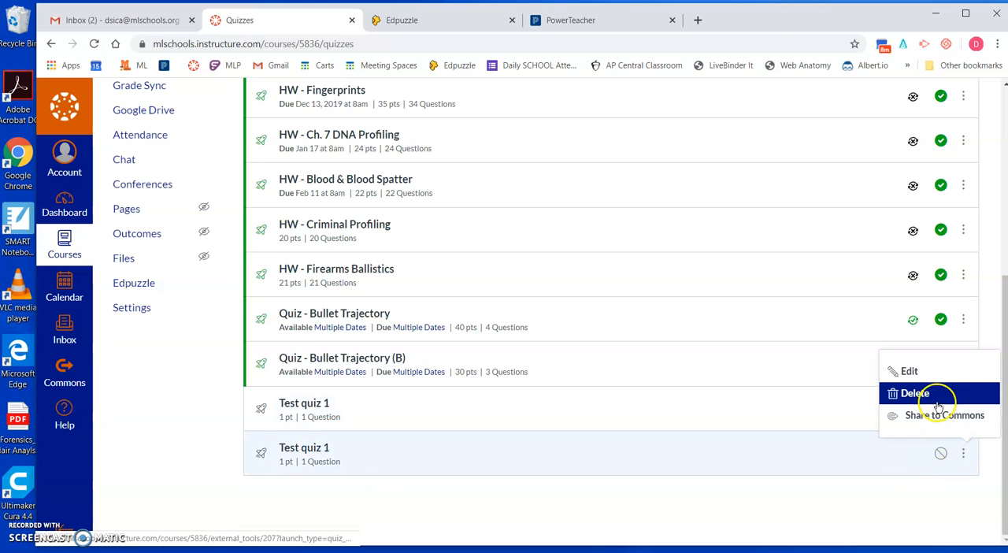
left_click(908, 371)
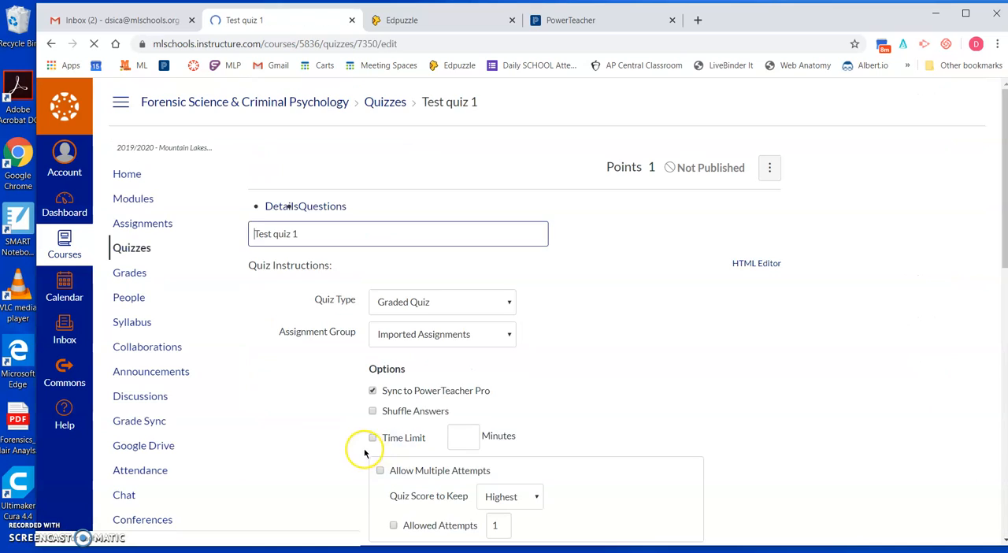
Step: Rename the copied quiz as Test quiz 1 (B)
left_click(408, 252)
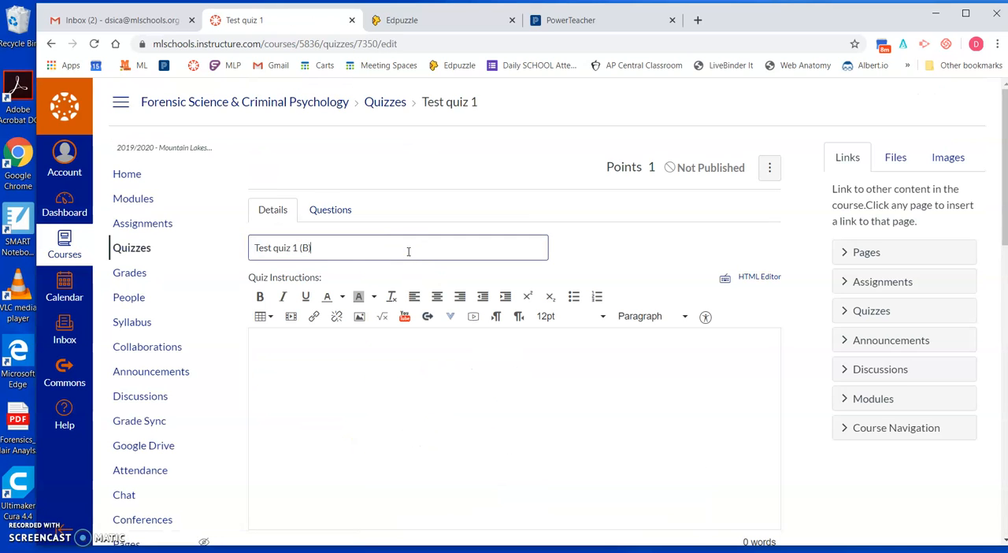
Step: Open the quiz's Test Q 1 question for editing, review its possible answers, and cancel without changing it
left_click(331, 210)
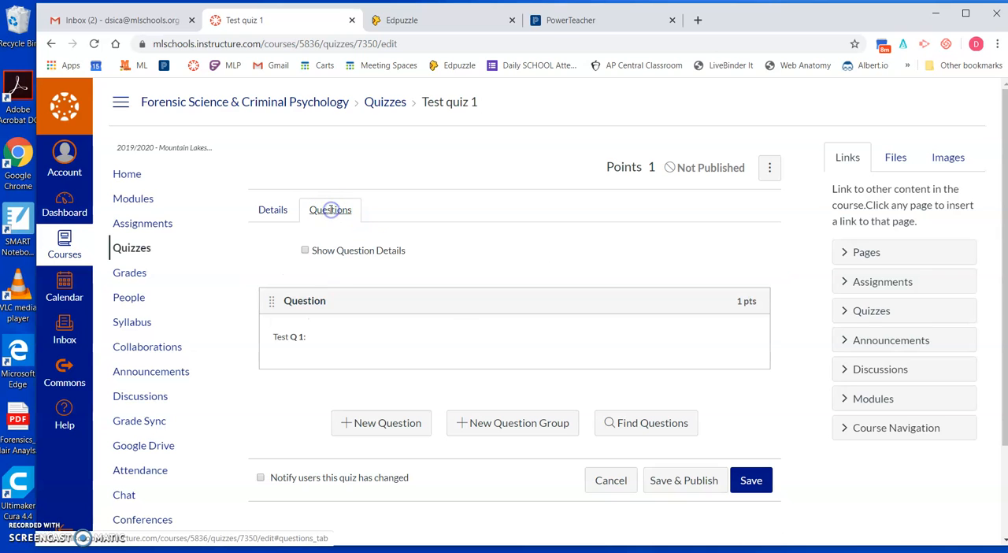
left_click(747, 326)
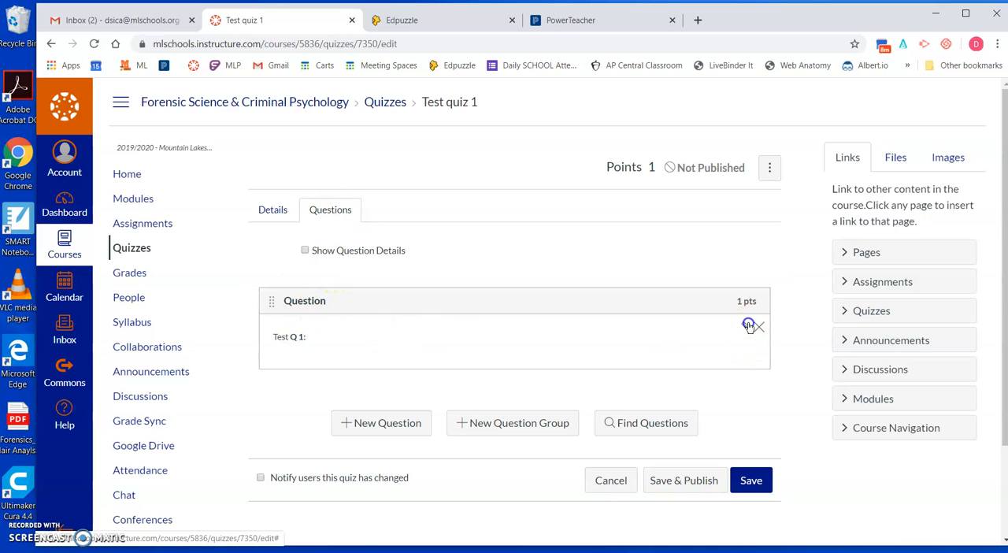
scroll(416, 470, "down", 6)
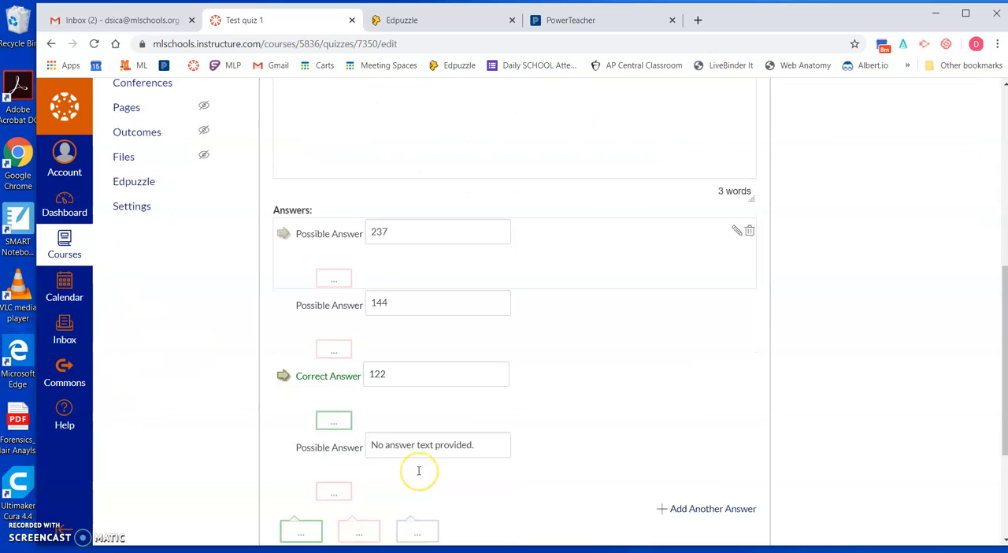
scroll(418, 470, "down", 1)
left_click(292, 450)
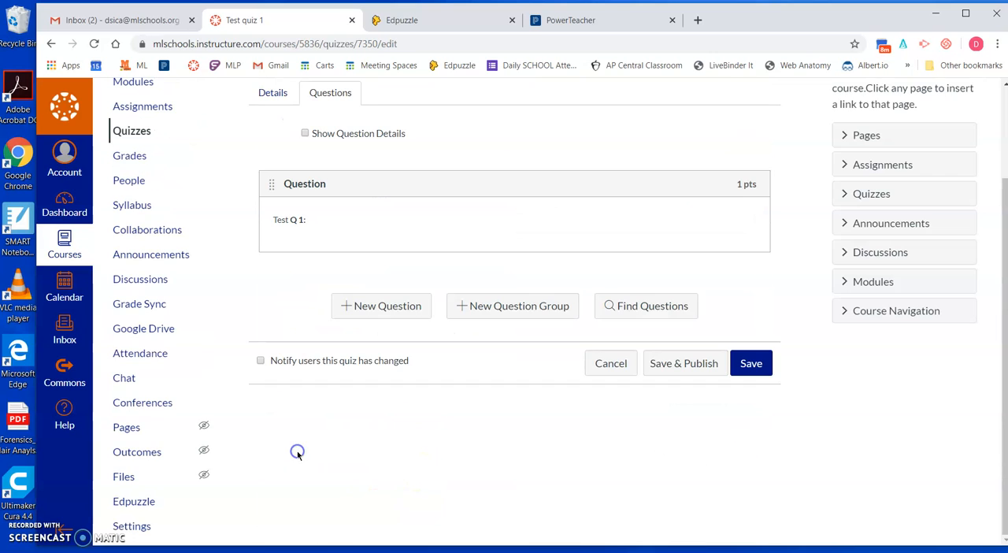
scroll(409, 430, "up", 2)
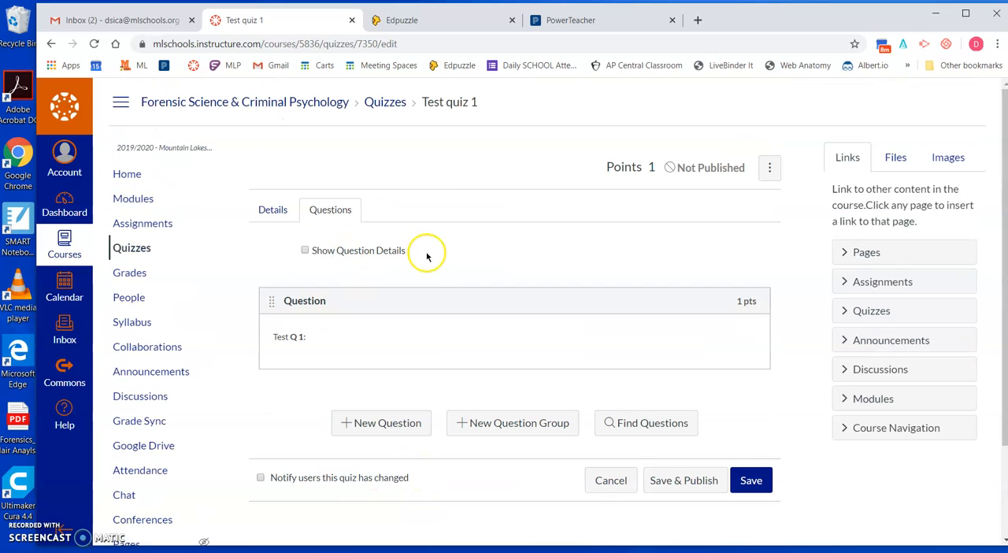